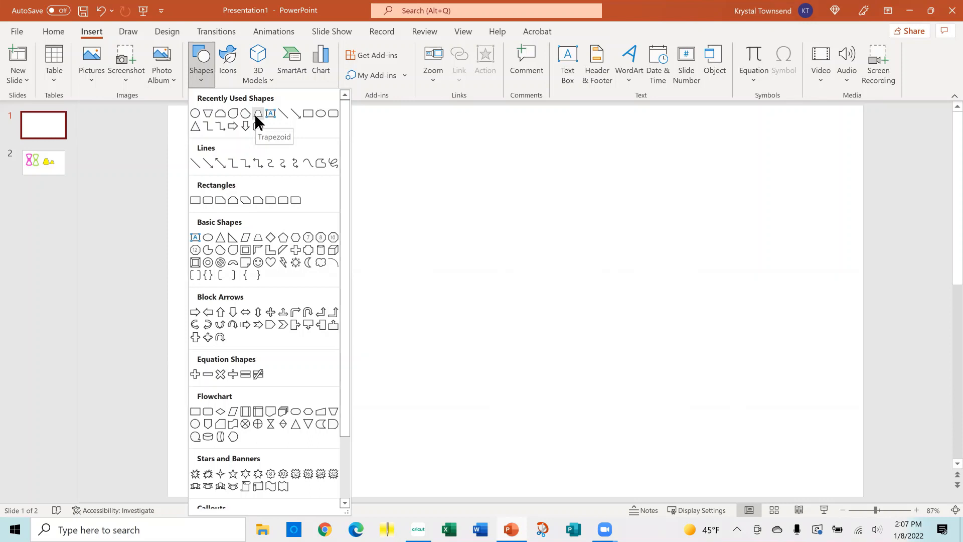
Draw a trapezoid about 4.17" high and 4.71" wide in the middle of slide 1 and narrow its top edge.
{"action": "left_click", "coordinate": [258, 113]}
{"action": "left_click_drag", "start_coordinate": [353, 165], "coordinate": [601, 383]}
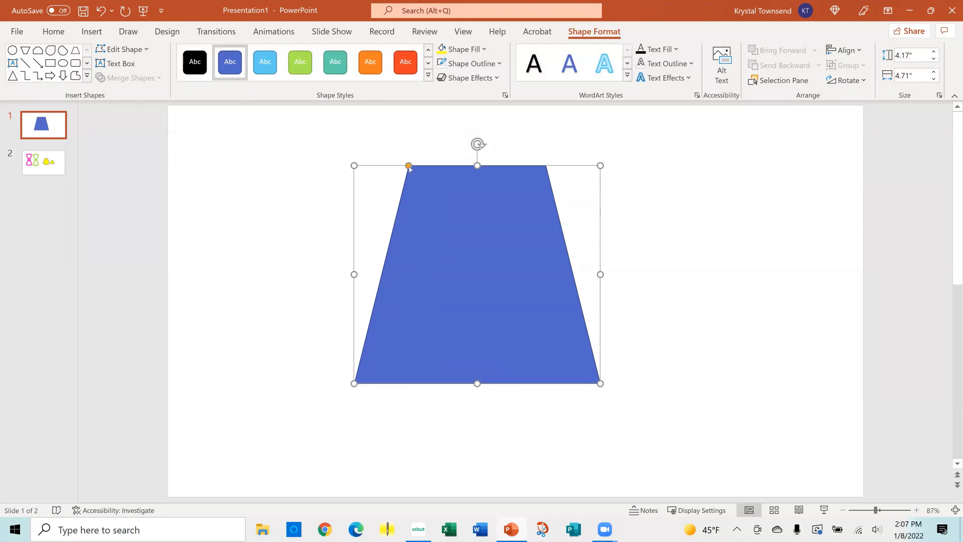
{"action": "left_click_drag", "start_coordinate": [408, 166], "coordinate": [422, 185]}
Compare with the example shapes on slide 2, and narrow the top edge of the slide 1 trapezoid further.
{"action": "left_click", "coordinate": [57, 169]}
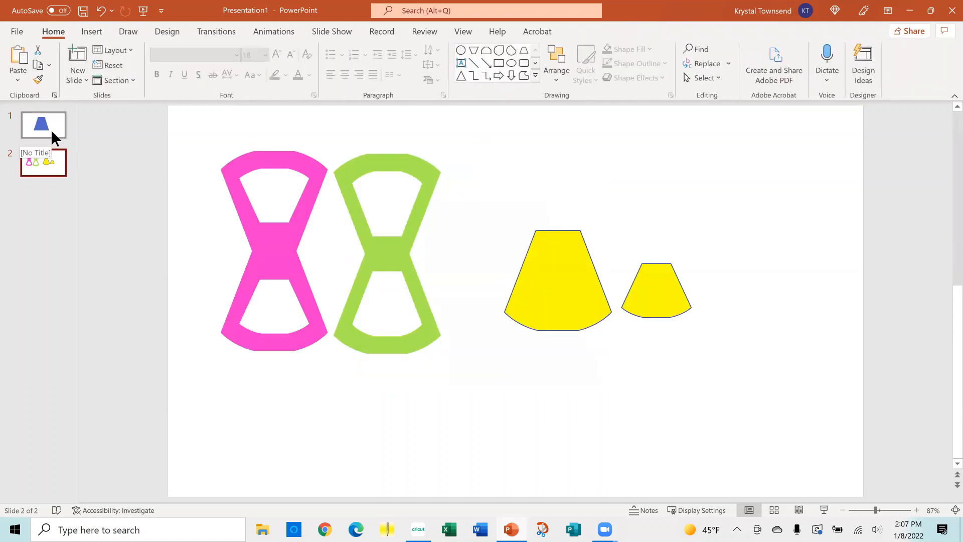
{"action": "left_click", "coordinate": [53, 133]}
{"action": "left_click", "coordinate": [423, 171]}
{"action": "mouse_move", "coordinate": [423, 171]}
{"action": "left_mouse_down"}
{"action": "mouse_move", "coordinate": [444, 173]}
{"action": "mouse_move", "coordinate": [432, 171]}
{"action": "left_mouse_up"}
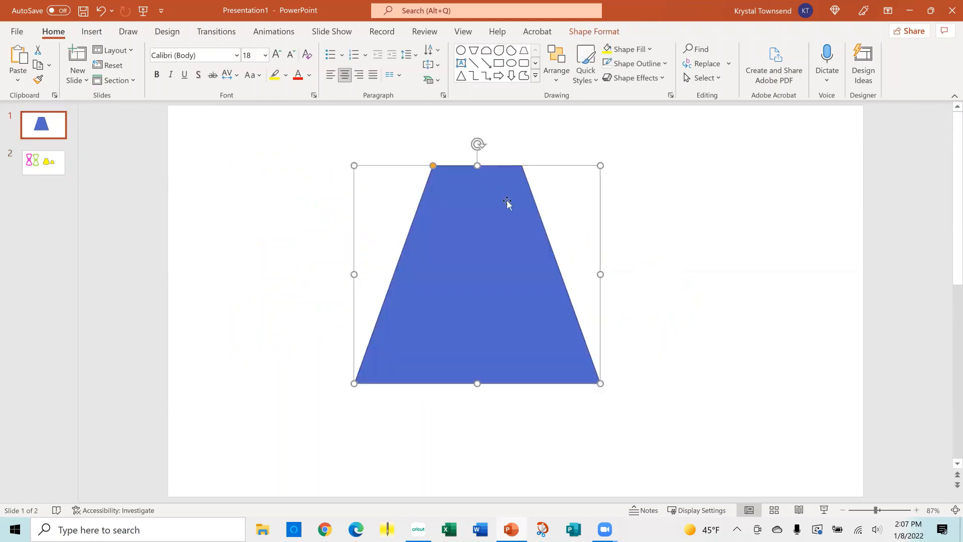
{"action": "left_click", "coordinate": [641, 282]}
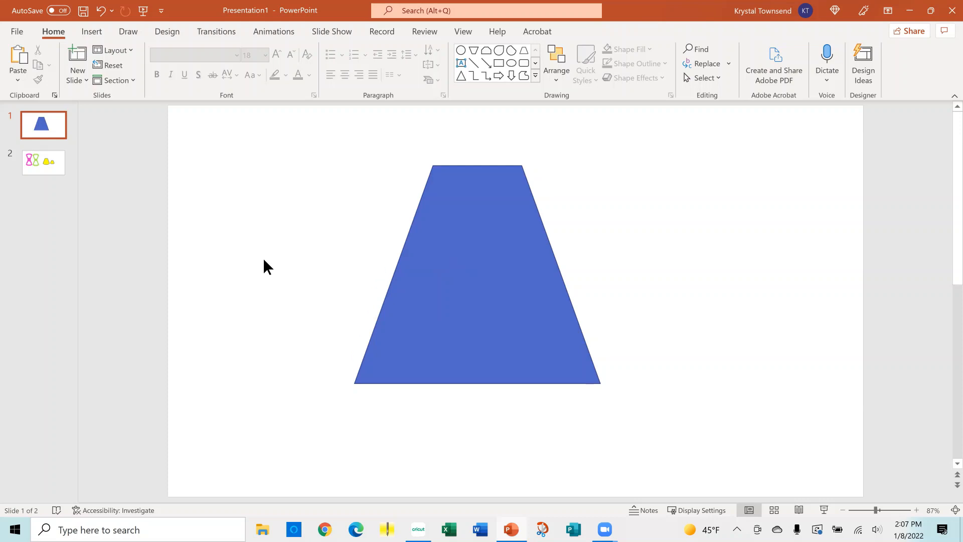
Draw a circle about 4.71" in diameter over the trapezoid, matching the width of its base.
{"action": "left_click", "coordinate": [92, 31]}
{"action": "left_click", "coordinate": [202, 61]}
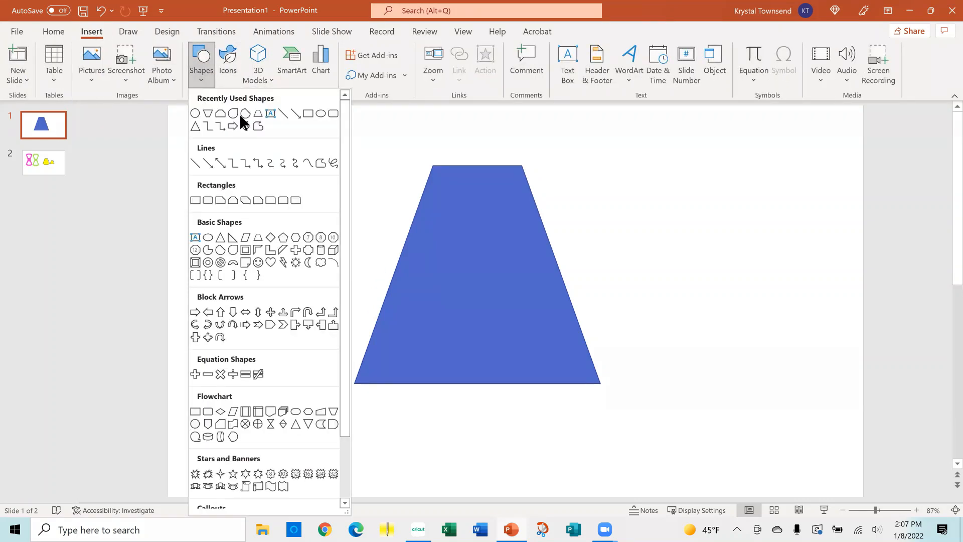
{"action": "left_click", "coordinate": [197, 113]}
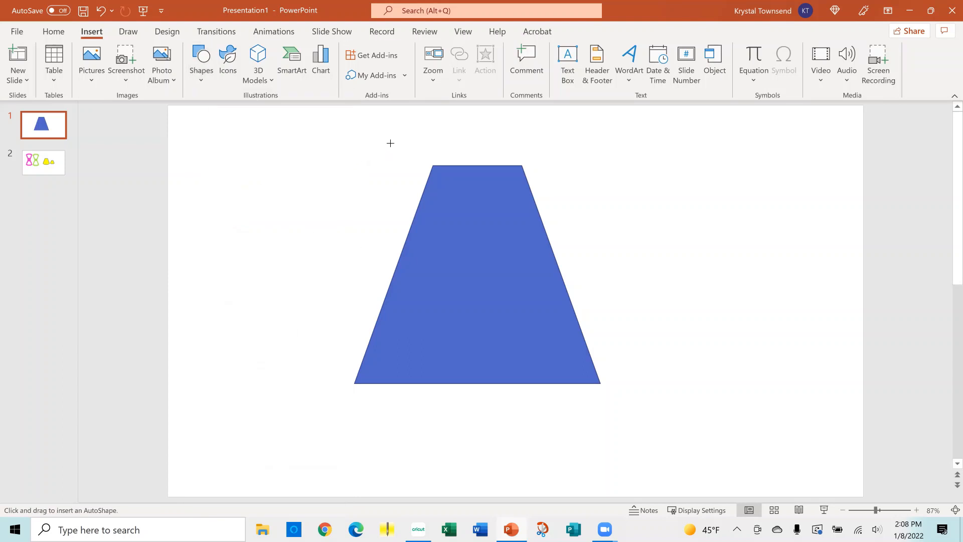
{"action": "left_click_drag", "start_coordinate": [390, 142], "coordinate": [616, 339]}
{"action": "left_click_drag", "start_coordinate": [619, 373], "coordinate": [579, 327]}
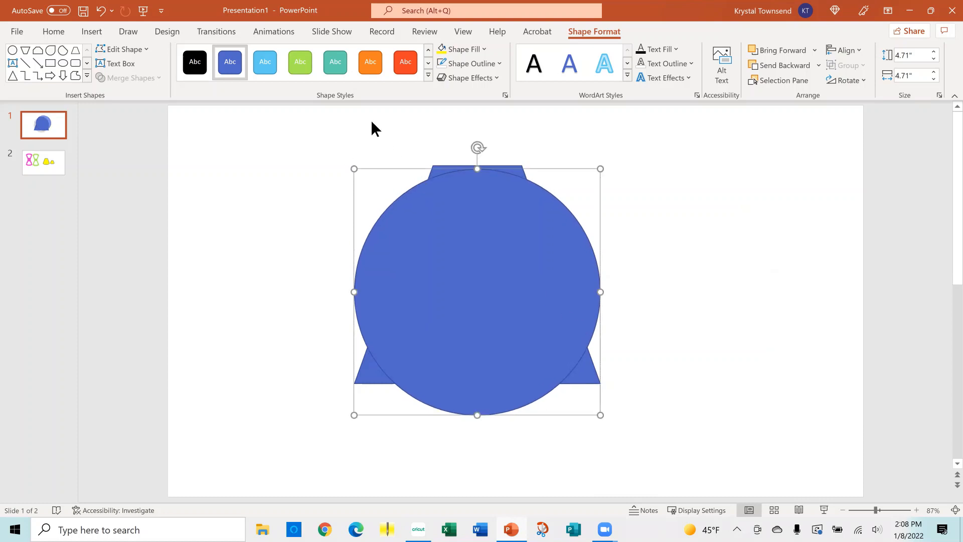
Apply the solid green shape style to the circle and move it slightly up toward the trapezoid's top edge.
{"action": "left_click", "coordinate": [296, 63]}
{"action": "left_click", "coordinate": [790, 363]}
{"action": "left_click_drag", "start_coordinate": [523, 368], "coordinate": [526, 363]}
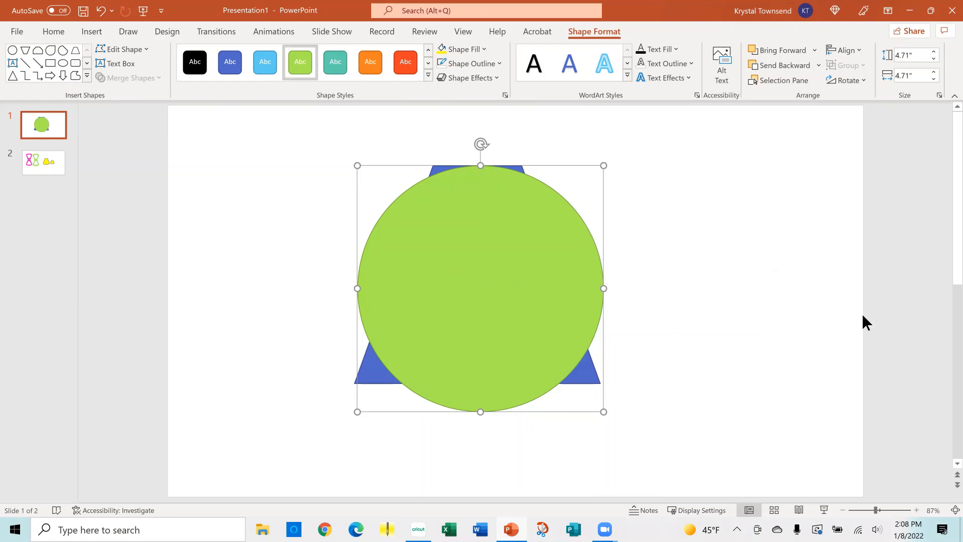
{"action": "left_click", "coordinate": [707, 323]}
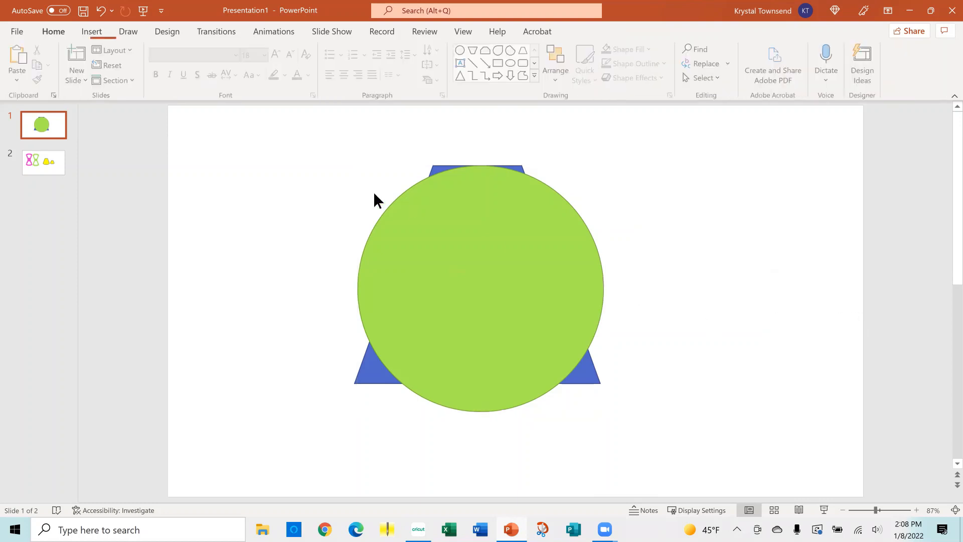
Align the circle and trapezoid to each other with Align Center and Align Middle.
{"action": "left_click_drag", "start_coordinate": [288, 120], "coordinate": [772, 448]}
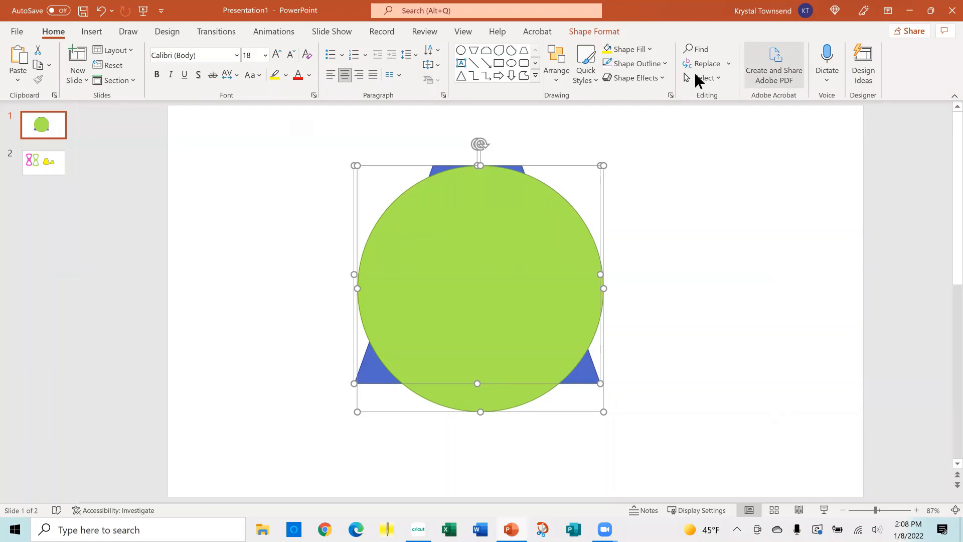
{"action": "left_click", "coordinate": [602, 36]}
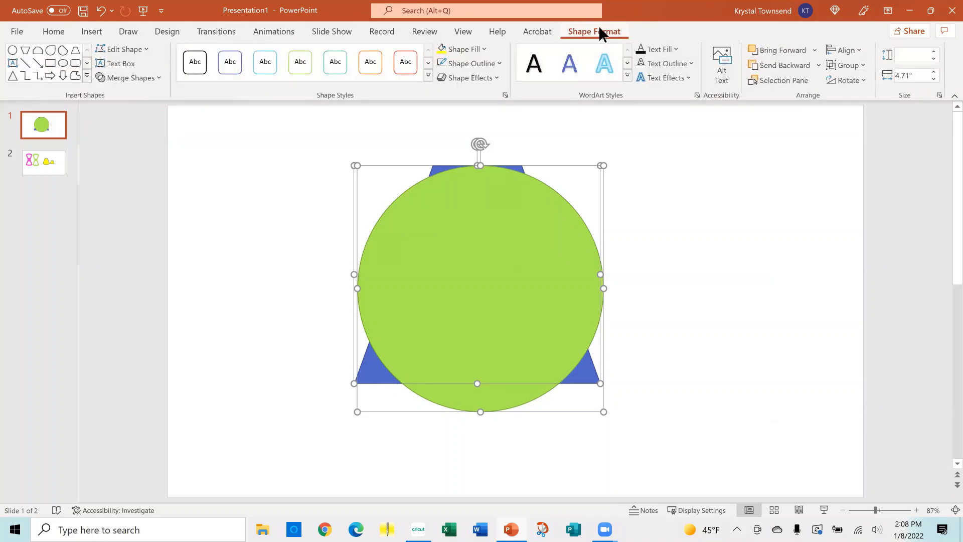
{"action": "left_click", "coordinate": [846, 51]}
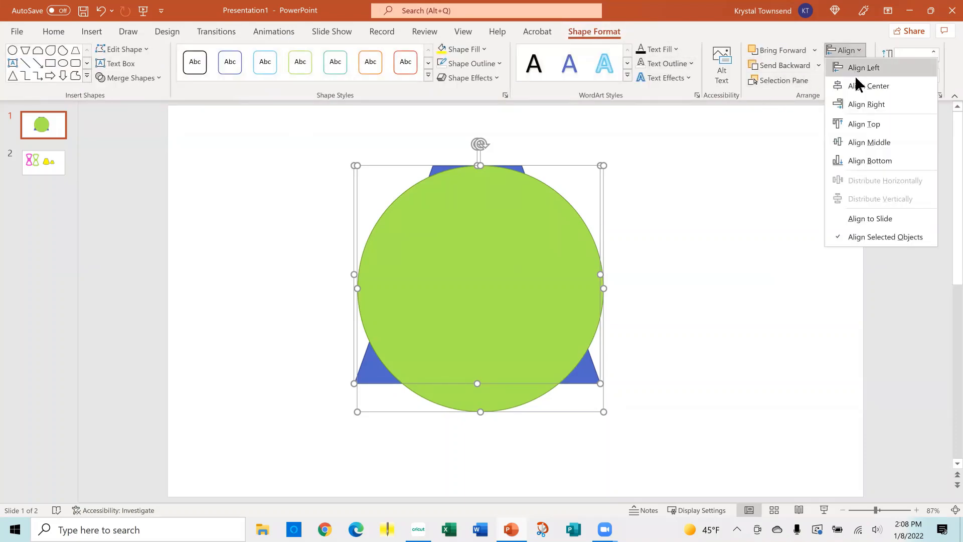
{"action": "left_click", "coordinate": [856, 86]}
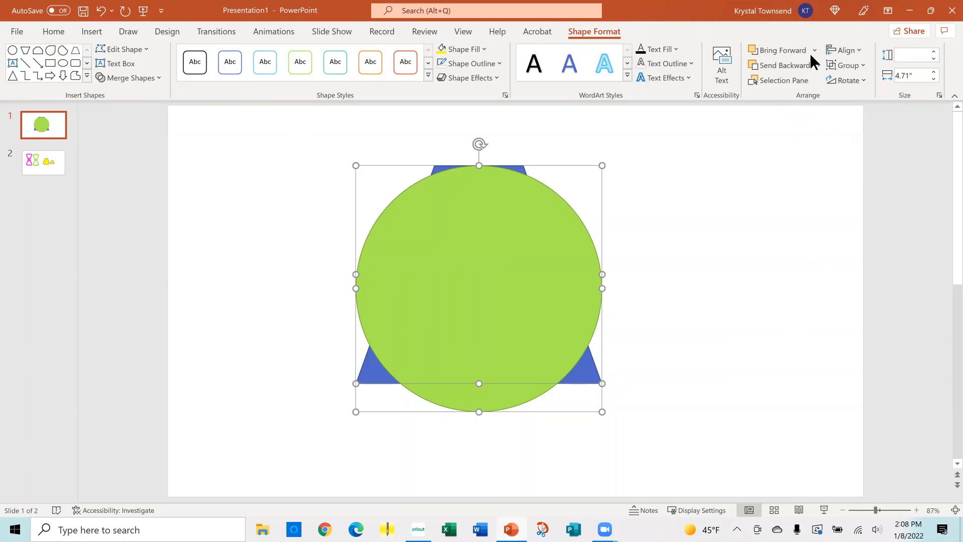
{"action": "left_click", "coordinate": [844, 52]}
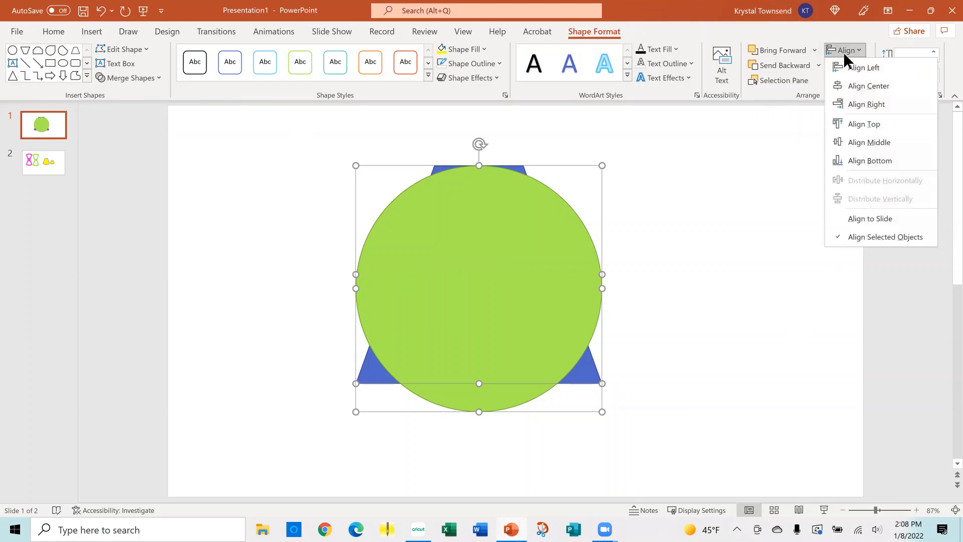
{"action": "left_click", "coordinate": [856, 140]}
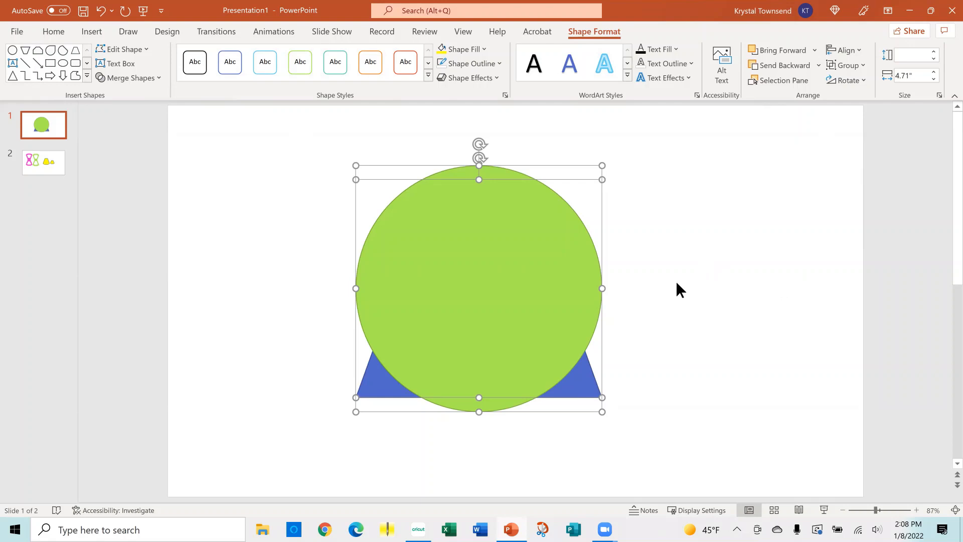
Nudge the circle straight down and fine-tune it so the trapezoid's top edge and both lower corners stick out.
{"action": "left_click", "coordinate": [708, 297]}
{"action": "left_click", "coordinate": [545, 279]}
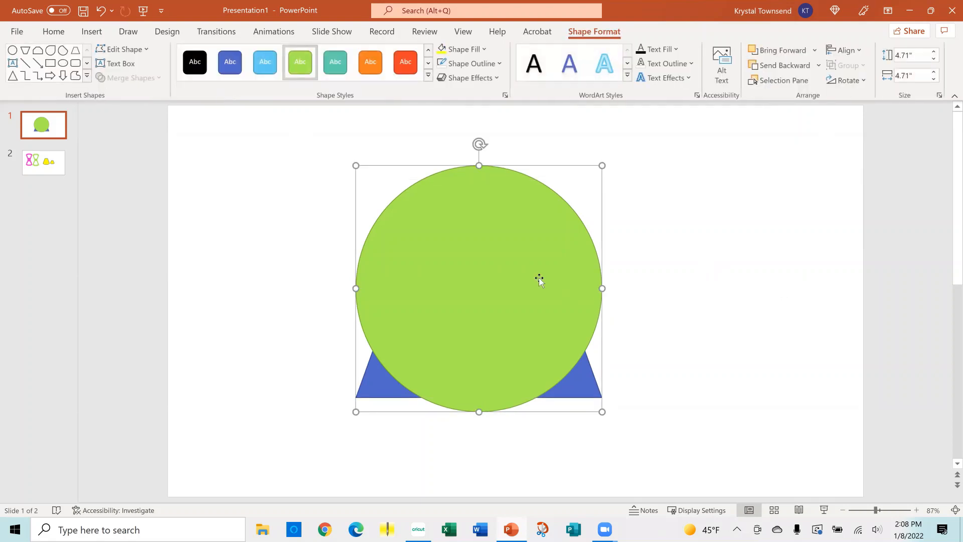
{"action": "key", "text": "Down"}
{"action": "key", "text": "Down"}
{"action": "key", "text": "Down"}
{"action": "key", "text": "Down"}
{"action": "key", "text": "Down"}
{"action": "key", "text": "Down"}
{"action": "key", "text": "Down"}
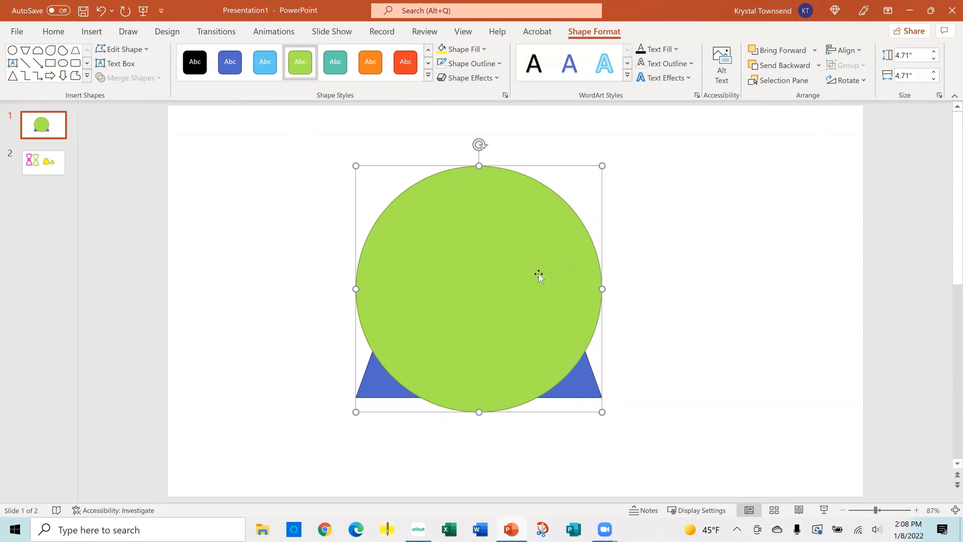
{"action": "key", "text": "Down"}
{"action": "key", "text": "ctrl+Up"}
{"action": "key", "text": "ctrl+Up"}
{"action": "key", "text": "ctrl+Up"}
{"action": "key", "text": "ctrl+Up"}
{"action": "key", "text": "ctrl+Up"}
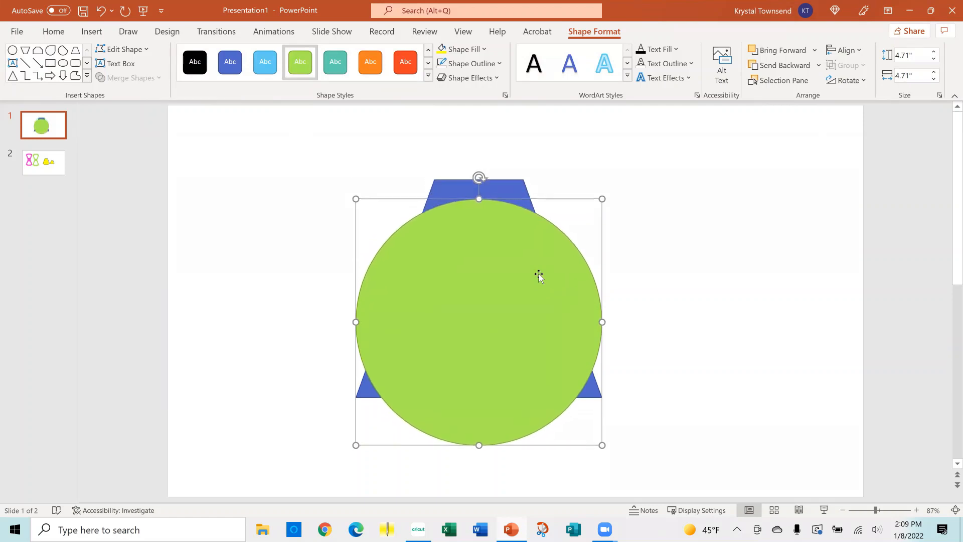
{"action": "key", "text": "ctrl+Up"}
{"action": "key", "text": "ctrl+Up"}
{"action": "key", "text": "ctrl+Up"}
{"action": "key", "text": "ctrl+Up"}
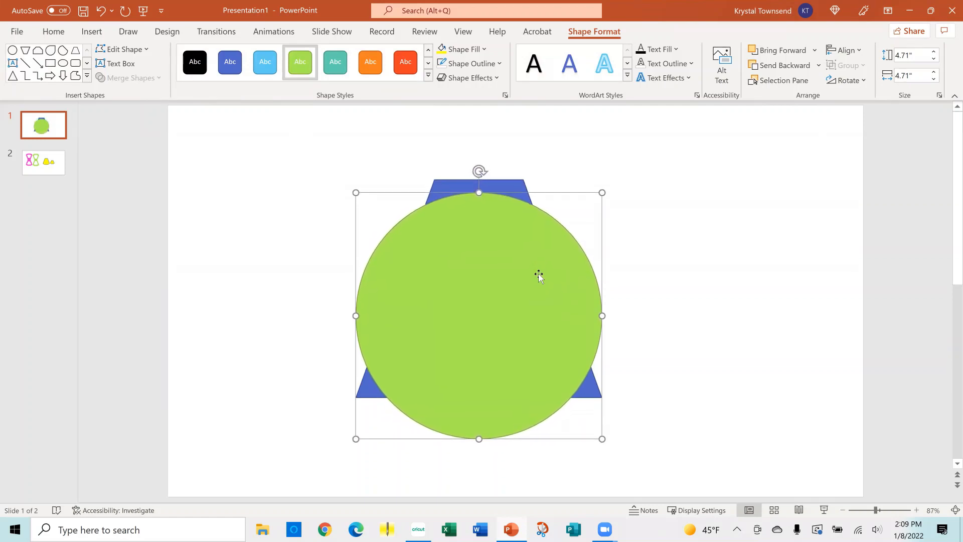
Try merging the circle and trapezoid with Intersect, shift the merged shape, and undo both changes.
{"action": "left_click", "coordinate": [828, 380]}
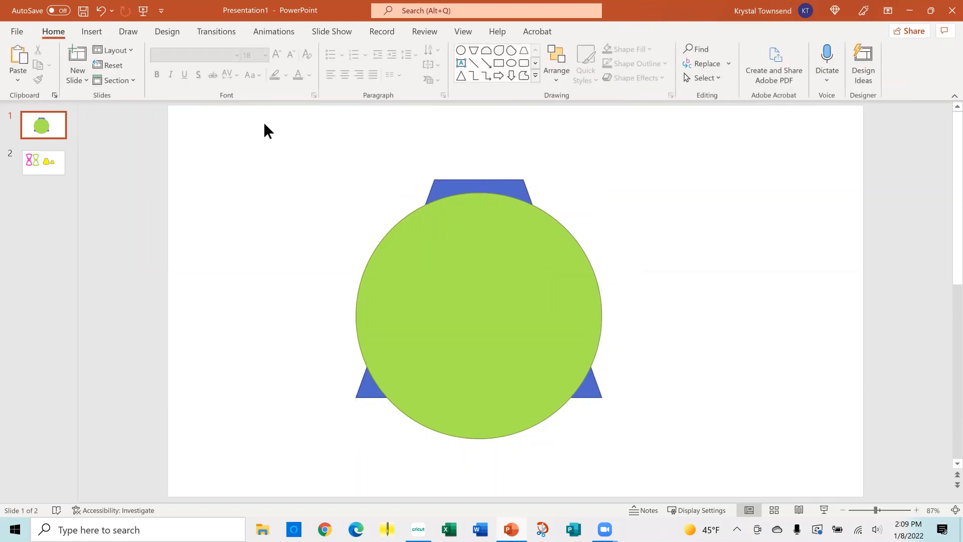
{"action": "left_click_drag", "start_coordinate": [264, 126], "coordinate": [775, 473]}
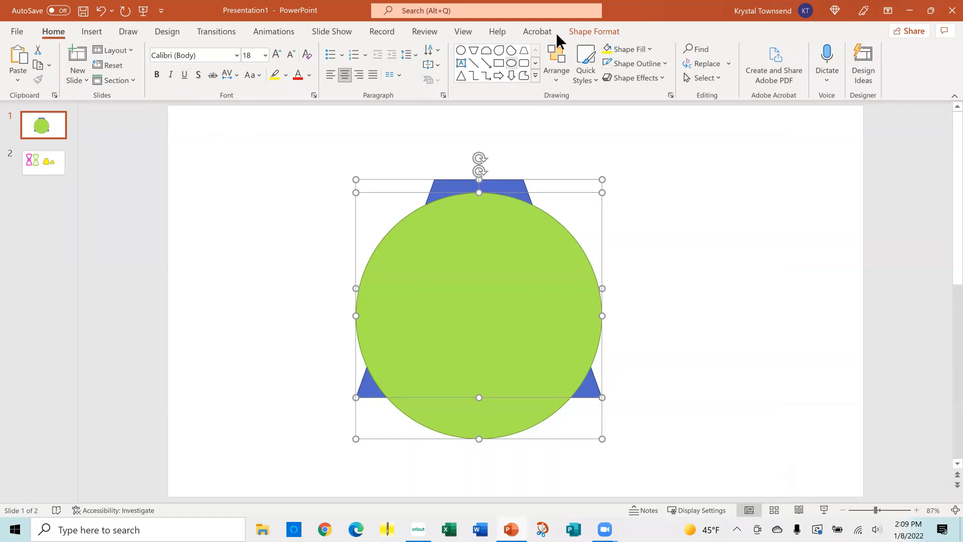
{"action": "left_click", "coordinate": [595, 33]}
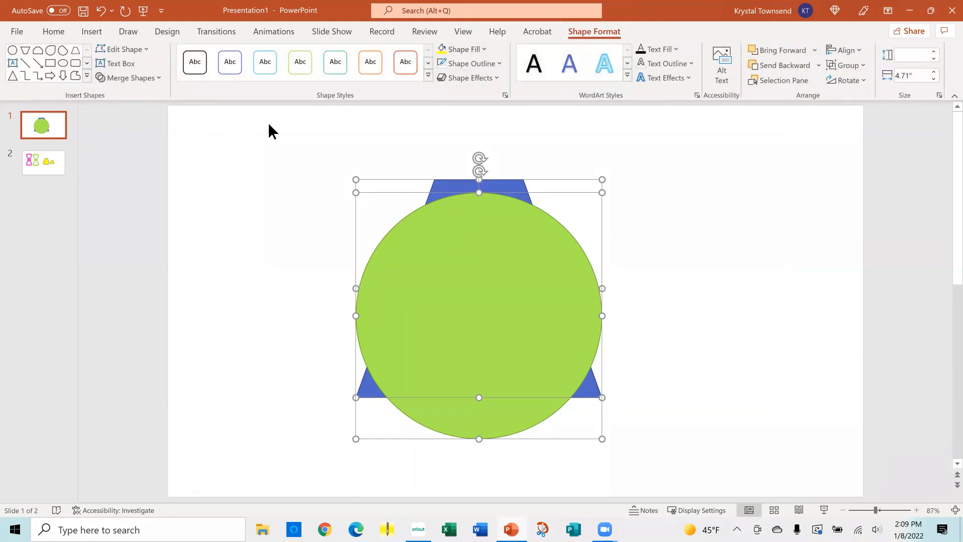
{"action": "left_click", "coordinate": [158, 78]}
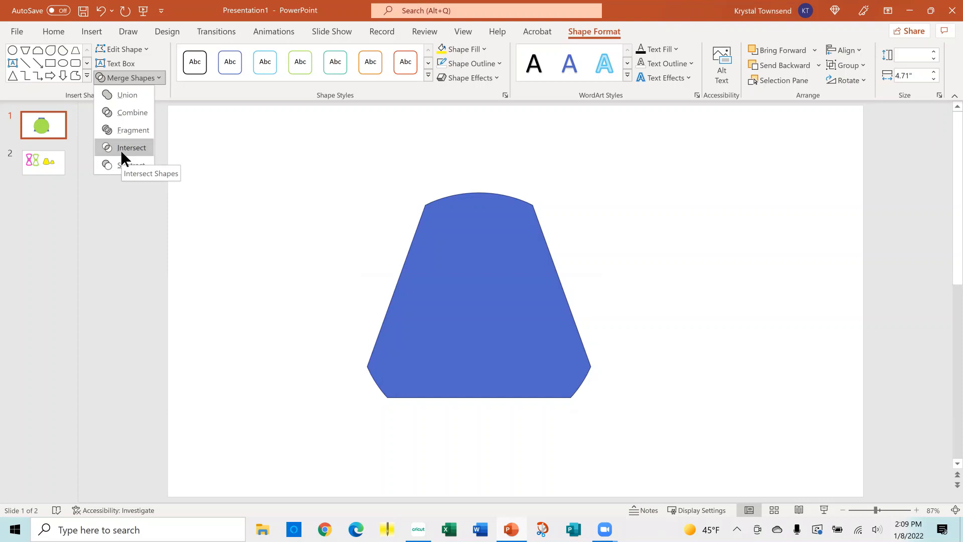
{"action": "left_click", "coordinate": [120, 150]}
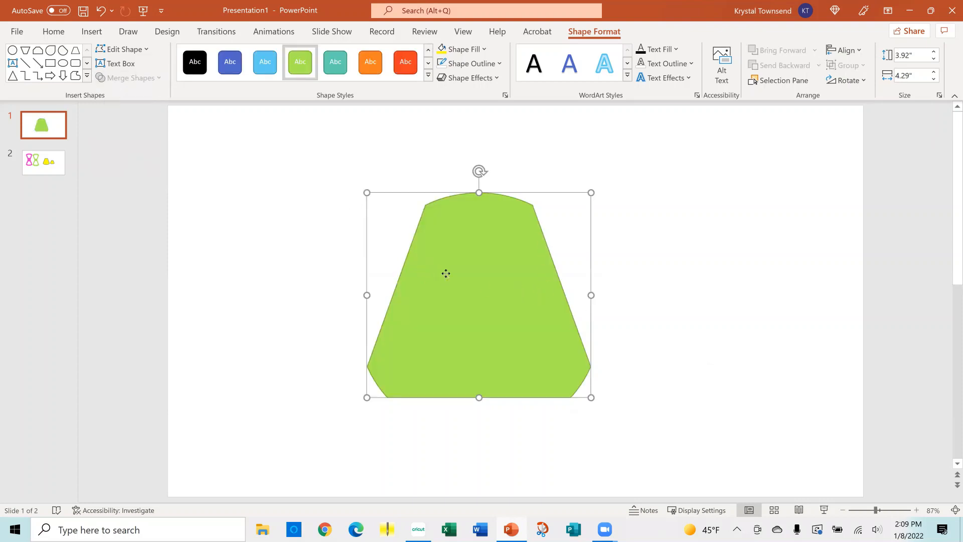
{"action": "mouse_move", "coordinate": [445, 275]}
{"action": "left_mouse_down"}
{"action": "mouse_move", "coordinate": [632, 284]}
{"action": "mouse_move", "coordinate": [449, 270]}
{"action": "left_mouse_up"}
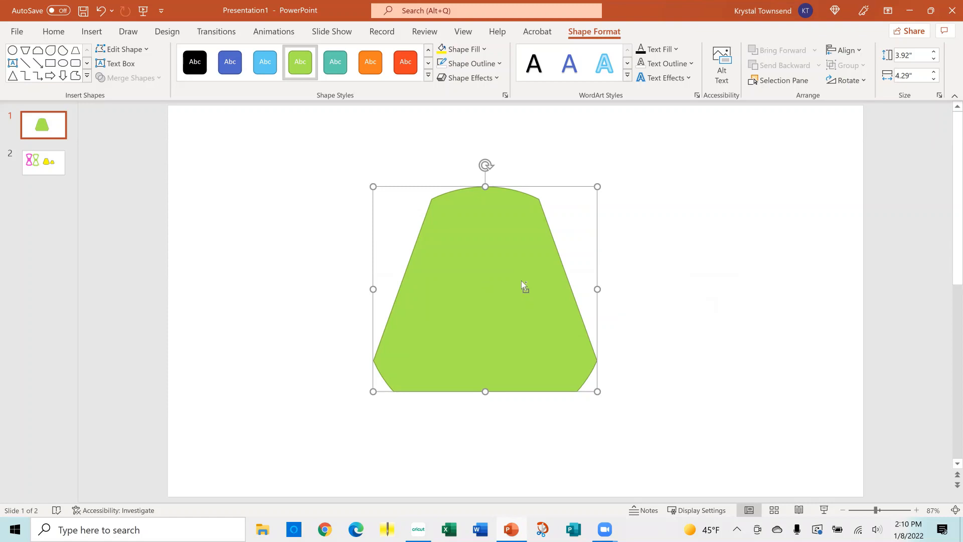
{"action": "key", "text": "ctrl+z"}
{"action": "key", "text": "ctrl+z"}
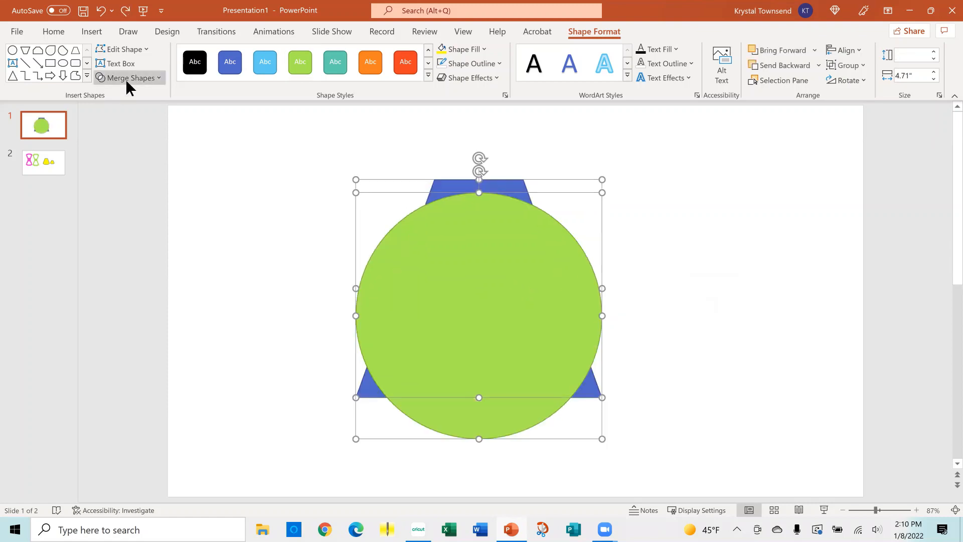
Merge the overlapping circle and trapezoid with Fragment to split them into separate pieces.
{"action": "left_click", "coordinate": [126, 79]}
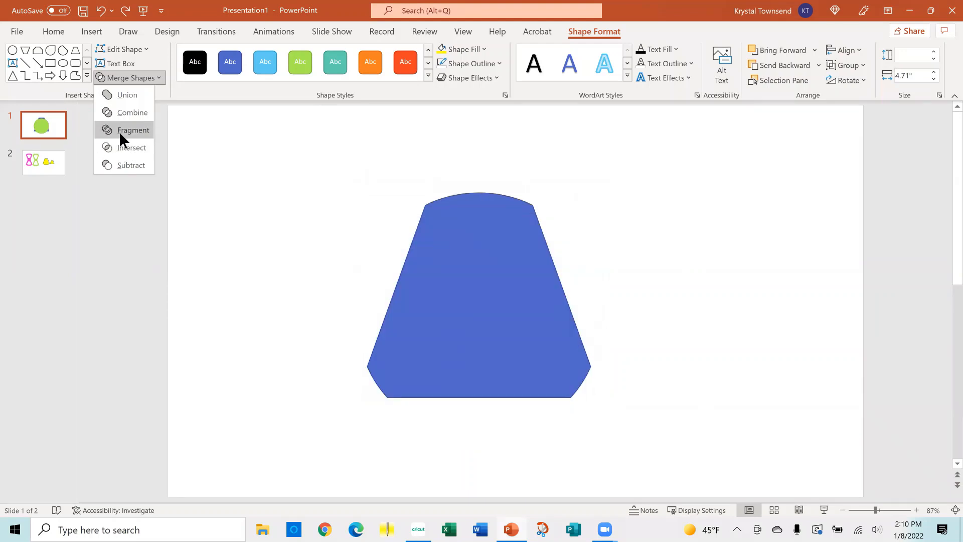
{"action": "left_click", "coordinate": [118, 131]}
{"action": "left_click", "coordinate": [258, 227]}
Move the large central fragment to the right side of the slide and the six outer fragments to the left.
{"action": "left_click_drag", "start_coordinate": [458, 296], "coordinate": [737, 231]}
{"action": "left_click_drag", "start_coordinate": [448, 188], "coordinate": [213, 148]}
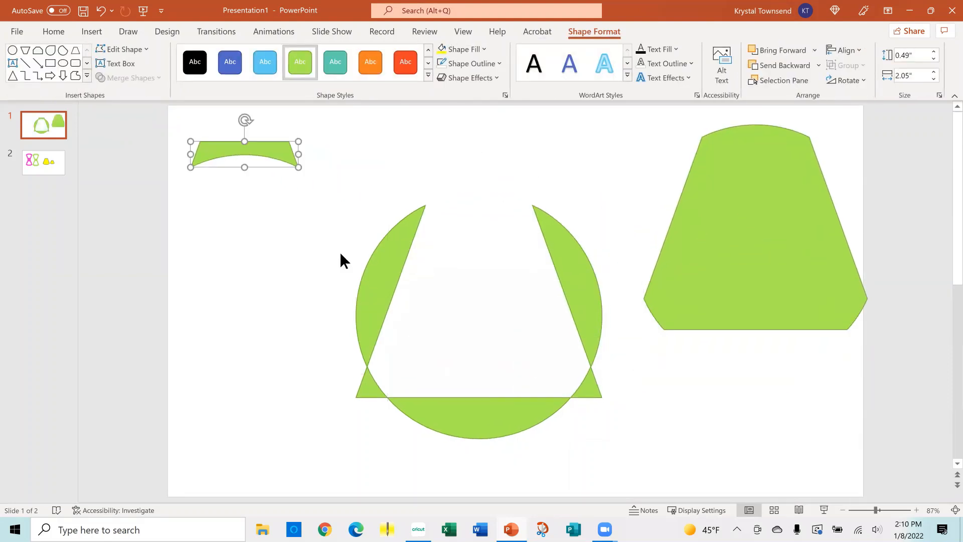
{"action": "left_click_drag", "start_coordinate": [393, 247], "coordinate": [241, 245]}
{"action": "left_click", "coordinate": [241, 249]}
{"action": "left_click_drag", "start_coordinate": [369, 387], "coordinate": [275, 408]}
{"action": "left_click_drag", "start_coordinate": [476, 416], "coordinate": [328, 450]}
{"action": "left_click", "coordinate": [550, 389]}
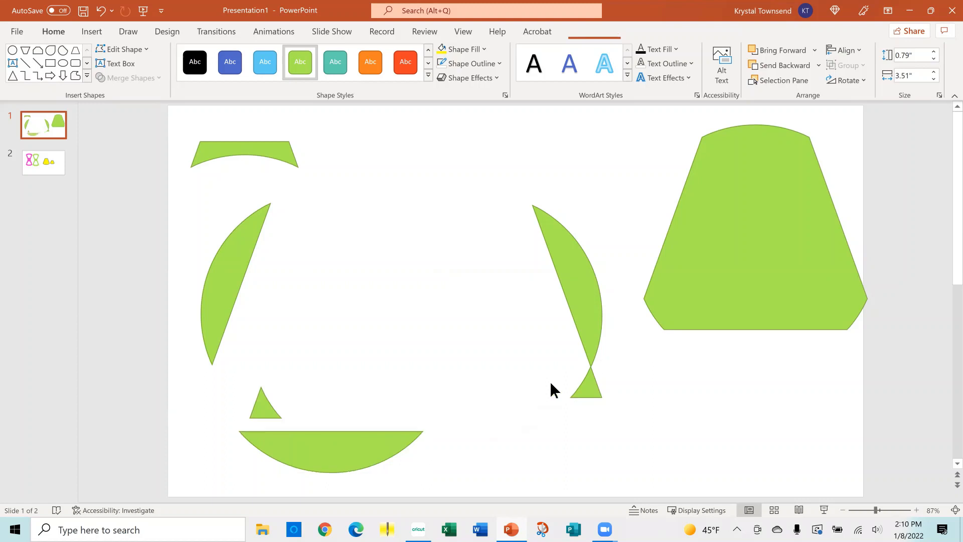
{"action": "left_click_drag", "start_coordinate": [591, 387], "coordinate": [382, 351]}
{"action": "left_click_drag", "start_coordinate": [569, 255], "coordinate": [359, 214]}
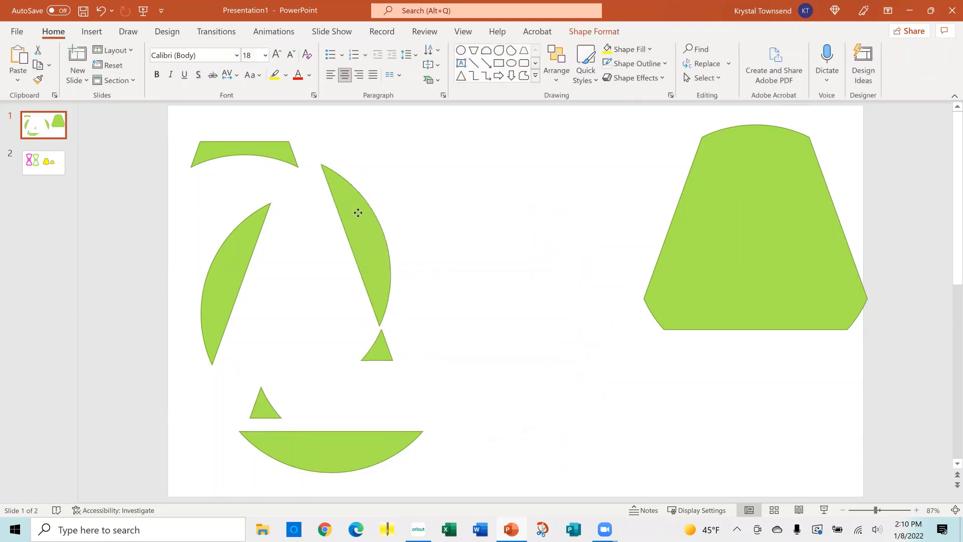
Delete the six leftover outer fragments, keeping only the large central piece.
{"action": "left_click", "coordinate": [471, 216]}
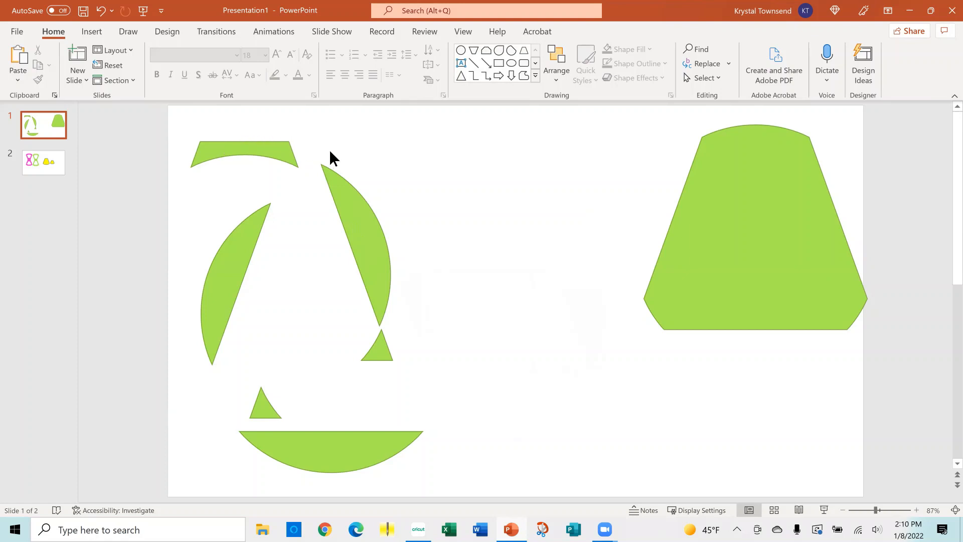
{"action": "left_click_drag", "start_coordinate": [184, 117], "coordinate": [487, 487]}
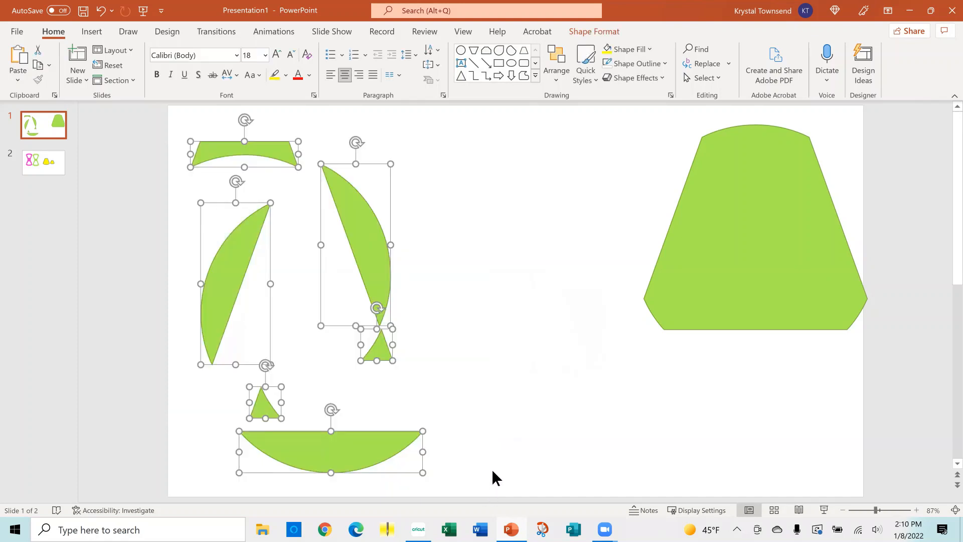
{"action": "key", "text": "Delete"}
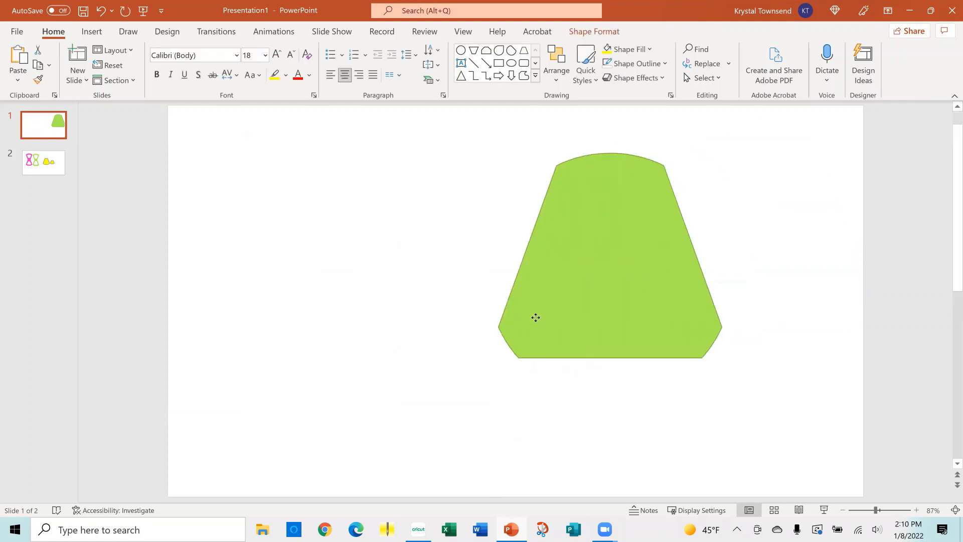
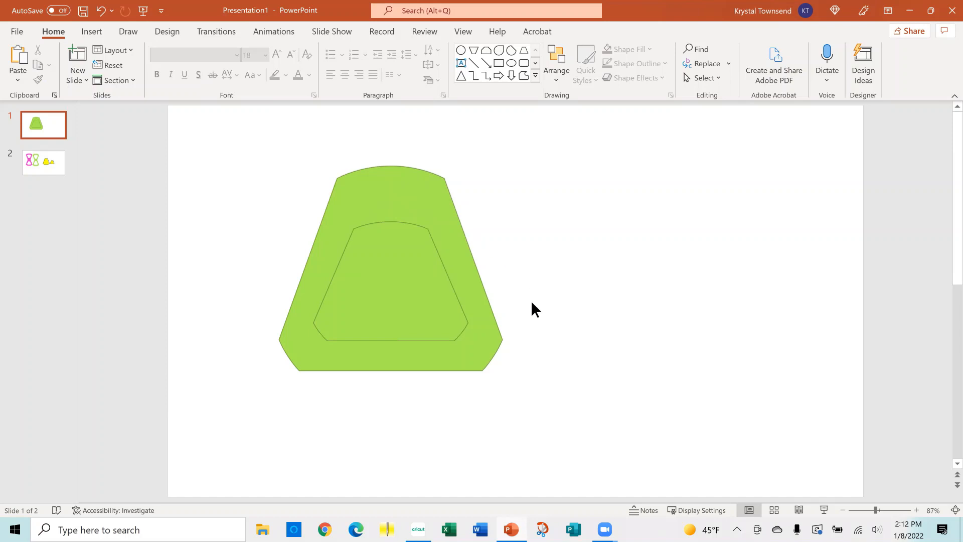
Merge the large shape and the smaller shape nested inside it with Combine to cut out the center.
{"action": "left_click_drag", "start_coordinate": [588, 415], "coordinate": [226, 107]}
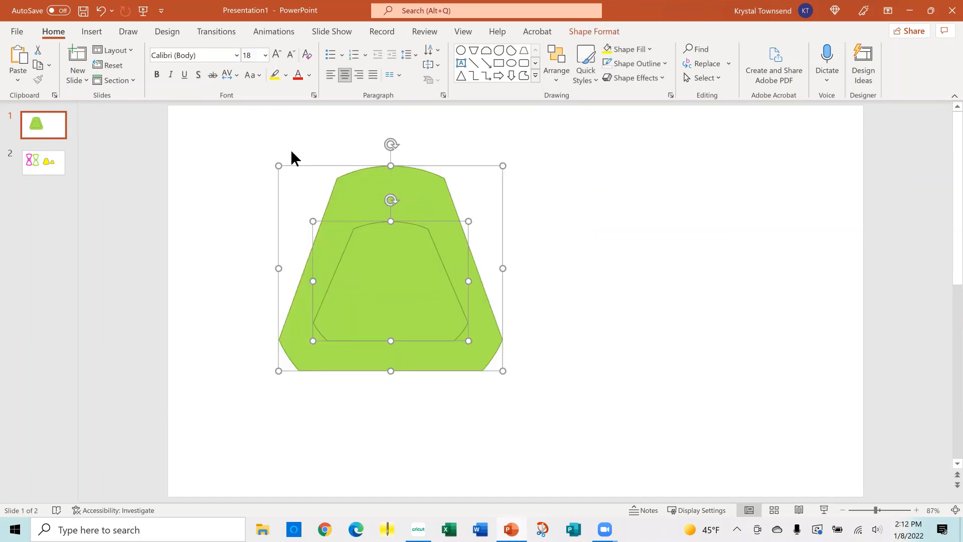
{"action": "left_click", "coordinate": [612, 33]}
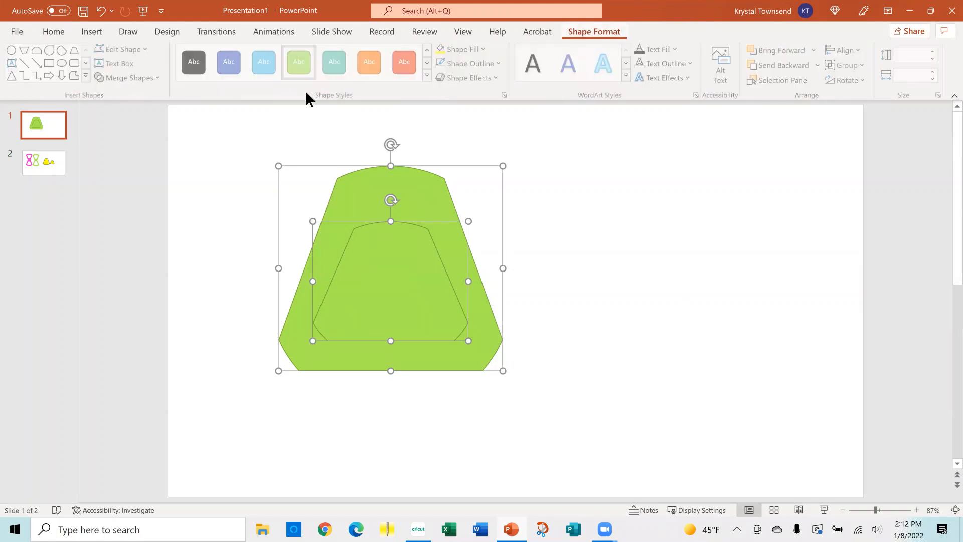
{"action": "left_click", "coordinate": [146, 80]}
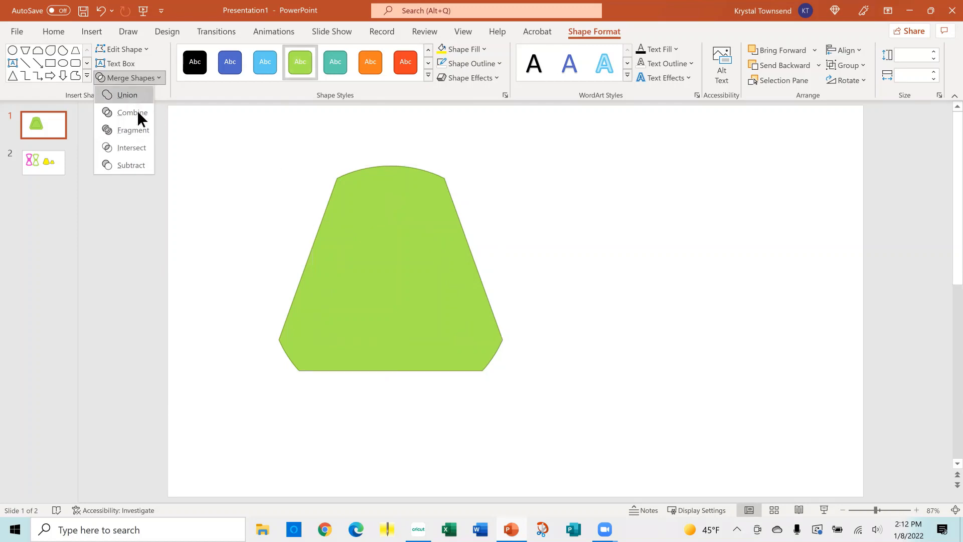
{"action": "left_click", "coordinate": [123, 110]}
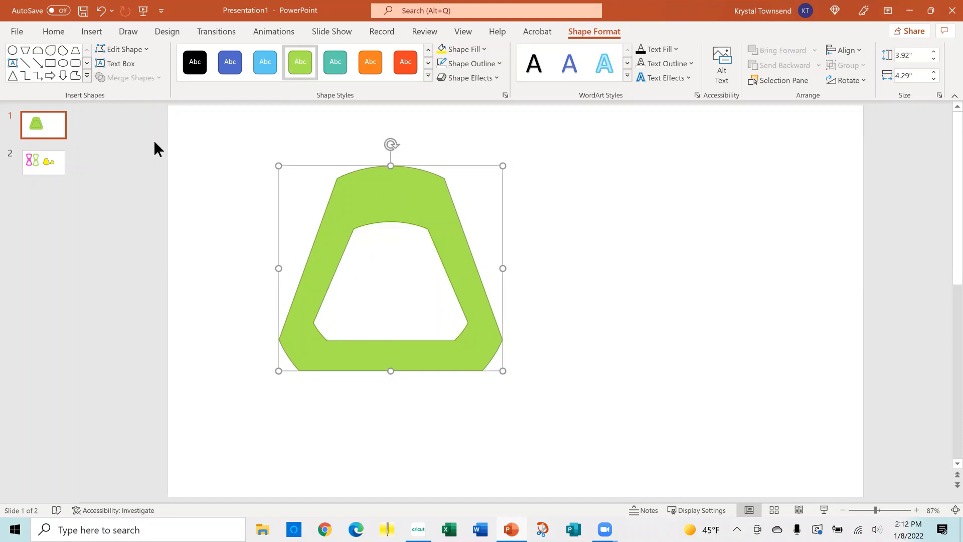
Move the combined green frame to the lower part of the slide to leave space above it.
{"action": "left_click", "coordinate": [654, 313]}
{"action": "left_click_drag", "start_coordinate": [461, 309], "coordinate": [441, 297]}
{"action": "left_click", "coordinate": [555, 347]}
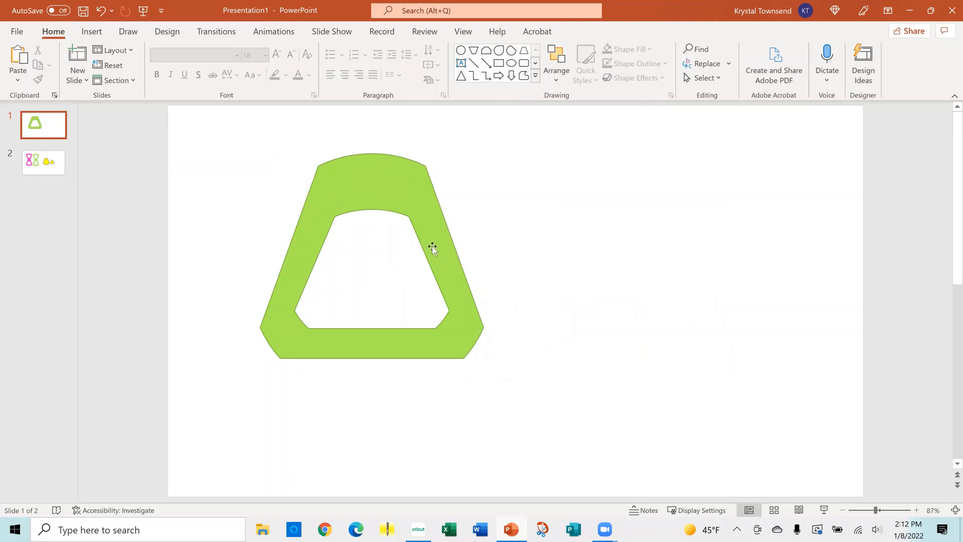
{"action": "left_click_drag", "start_coordinate": [433, 248], "coordinate": [434, 373]}
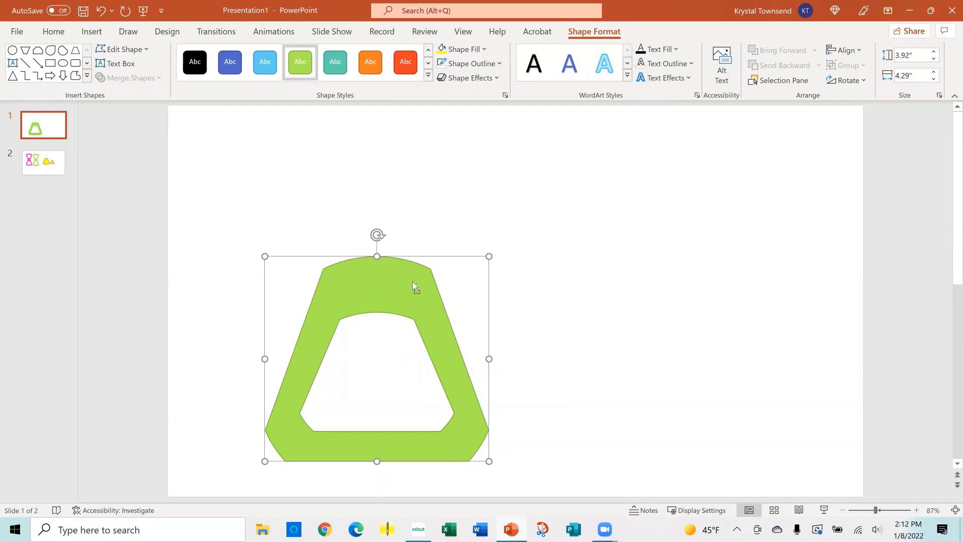
Paste a copy of the frame, flip it vertically, and join it to the original's narrow end from above.
{"action": "key", "text": "ctrl+v"}
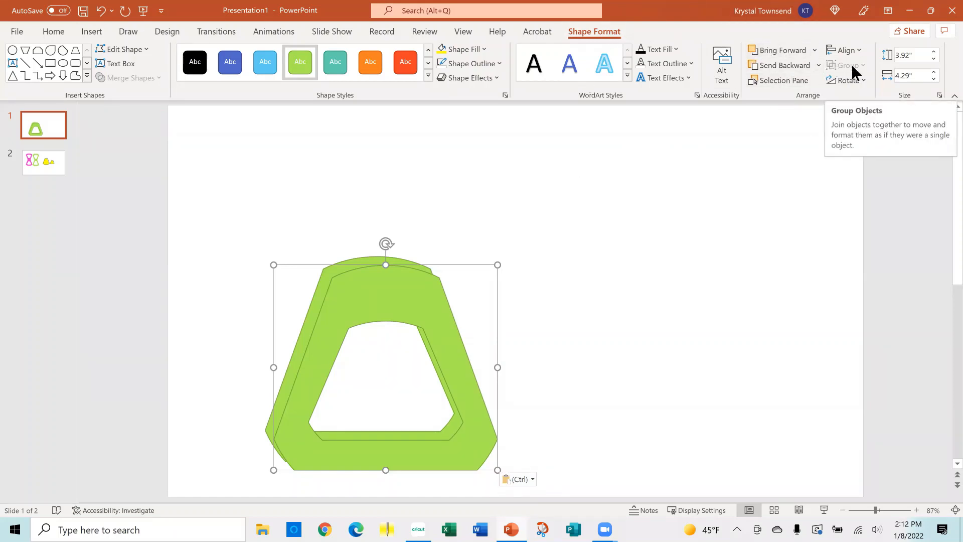
{"action": "left_click", "coordinate": [851, 81]}
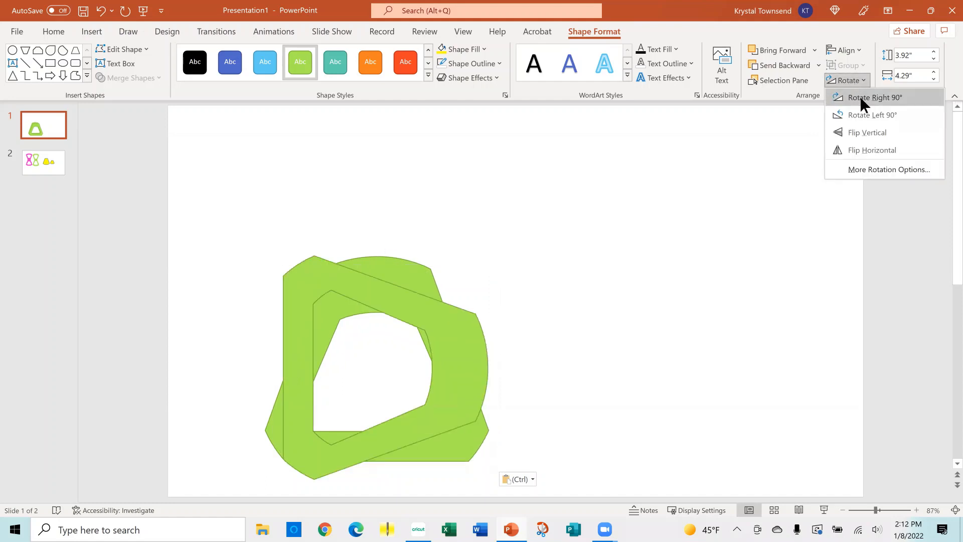
{"action": "left_click", "coordinate": [856, 130]}
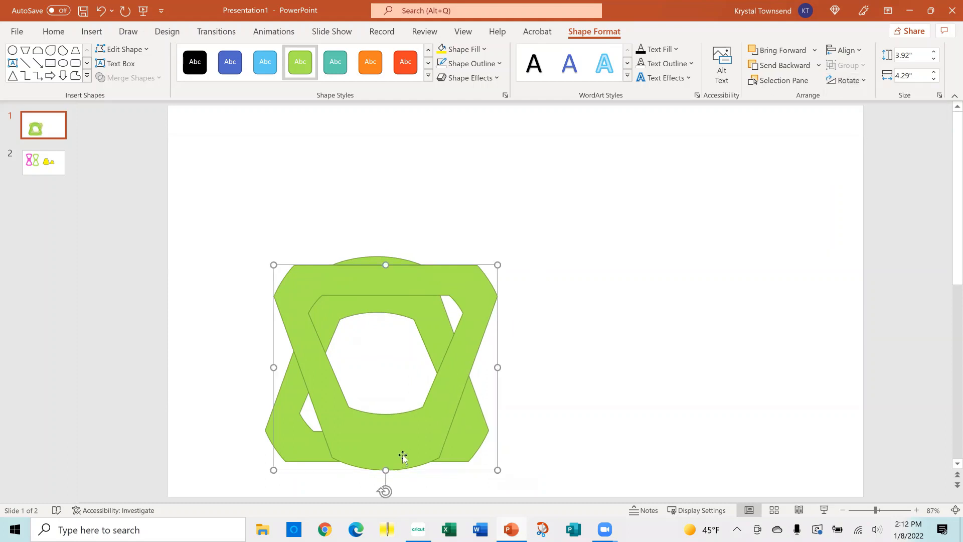
{"action": "left_click_drag", "start_coordinate": [402, 456], "coordinate": [392, 268]}
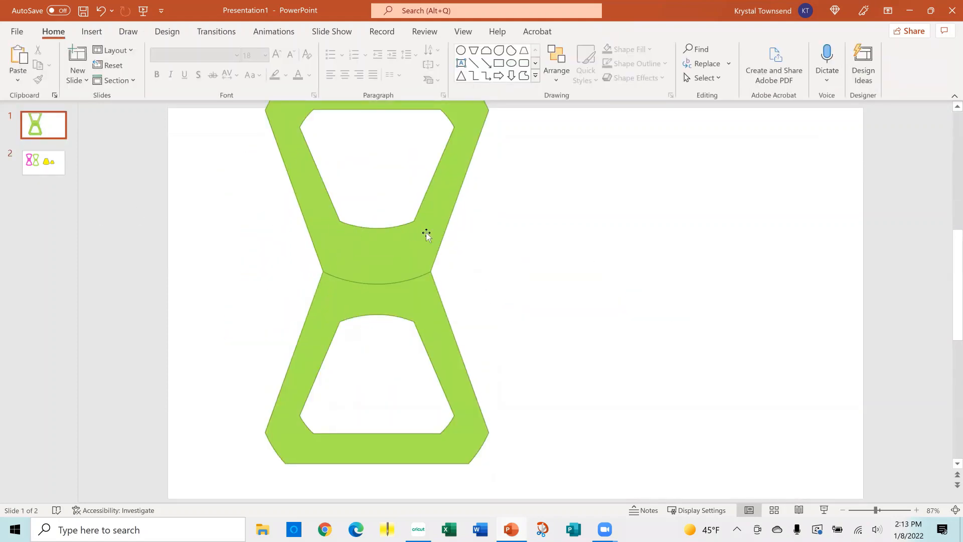
{"action": "scroll", "coordinate": [440, 233], "scroll_direction": "down", "scroll_amount": 3, "text": "ctrl"}
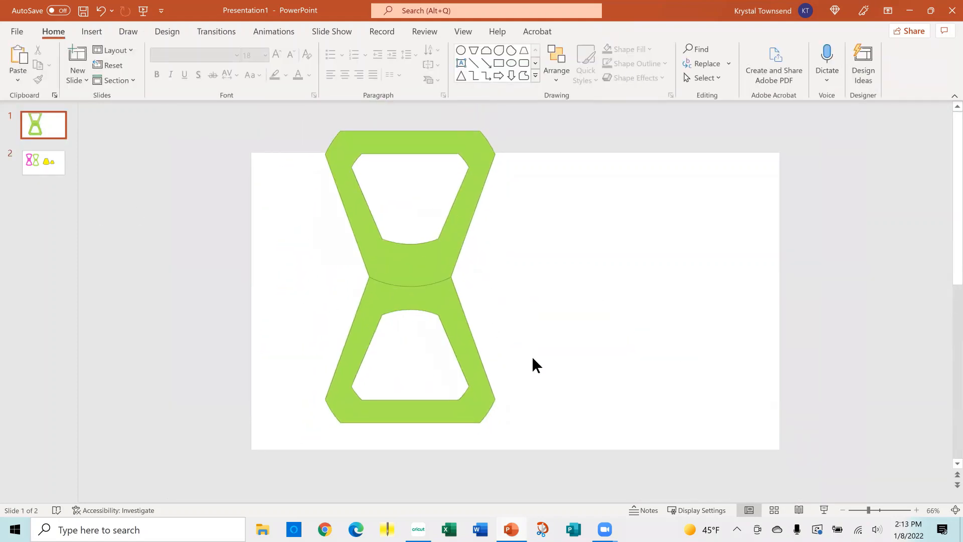
Try scaling both frames down together so they fit on the slide.
{"action": "left_click_drag", "start_coordinate": [437, 388], "coordinate": [245, 95]}
{"action": "left_click_drag", "start_coordinate": [496, 133], "coordinate": [431, 224]}
{"action": "left_click", "coordinate": [491, 300]}
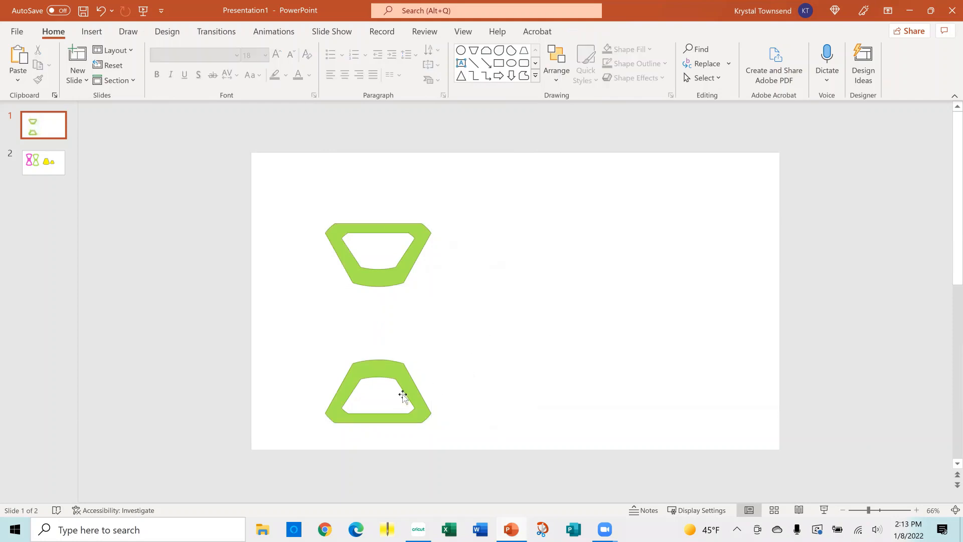
Move the two shrunken frames back together so their narrow ends meet.
{"action": "left_click_drag", "start_coordinate": [401, 393], "coordinate": [398, 332]}
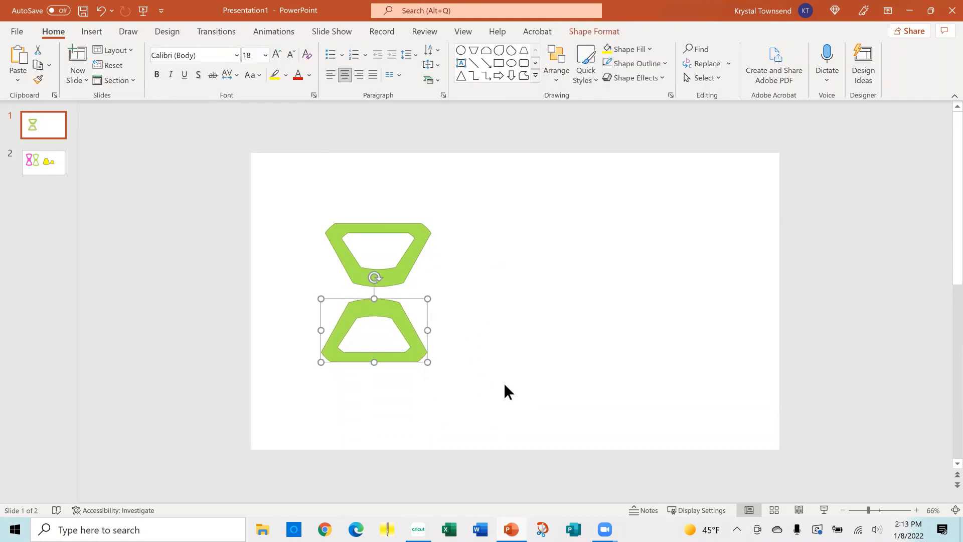
{"action": "scroll", "coordinate": [504, 382], "scroll_direction": "up", "scroll_amount": 6}
{"action": "left_click", "coordinate": [522, 338]}
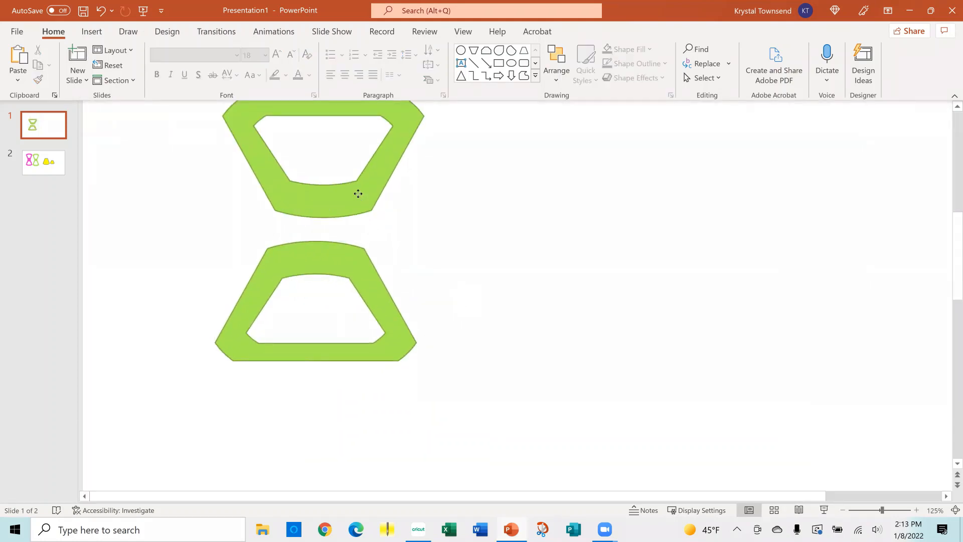
{"action": "left_click_drag", "start_coordinate": [356, 193], "coordinate": [347, 232]}
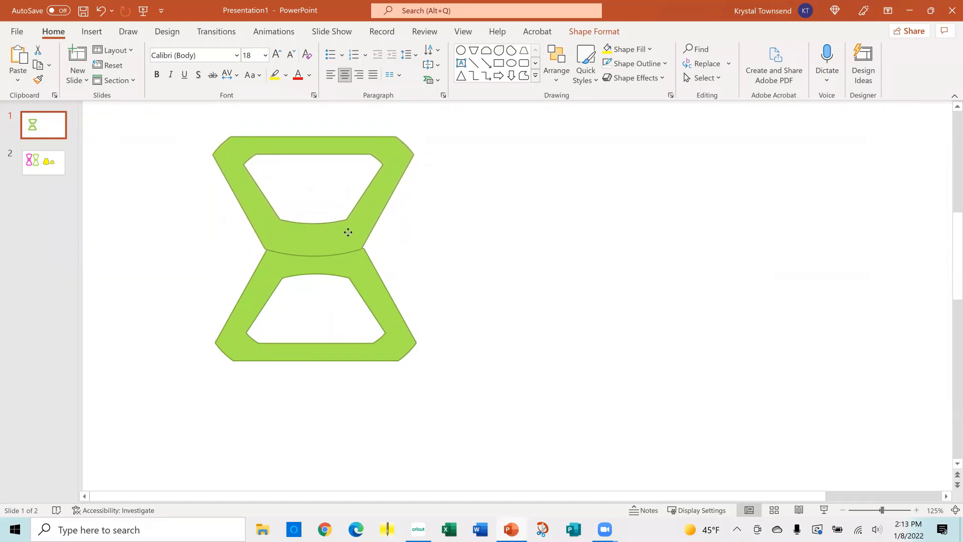
{"action": "left_click", "coordinate": [505, 255]}
Undo the repositioning and the scaling of the two frames.
{"action": "key", "text": "ctrl+z"}
{"action": "key", "text": "ctrl+z"}
{"action": "key", "text": "ctrl+z"}
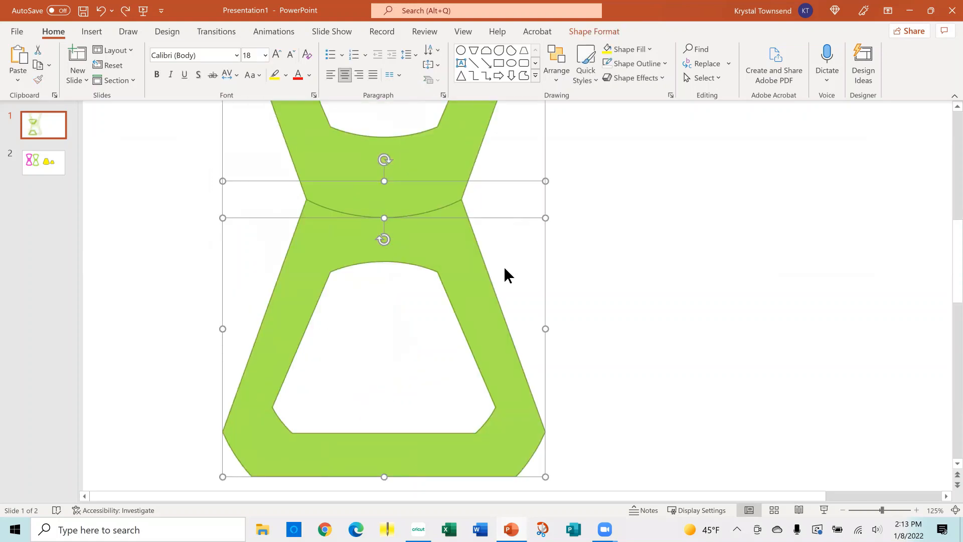
Delete the upper flipped copy, keeping only the original frame.
{"action": "left_click", "coordinate": [533, 273]}
{"action": "left_click", "coordinate": [458, 208]}
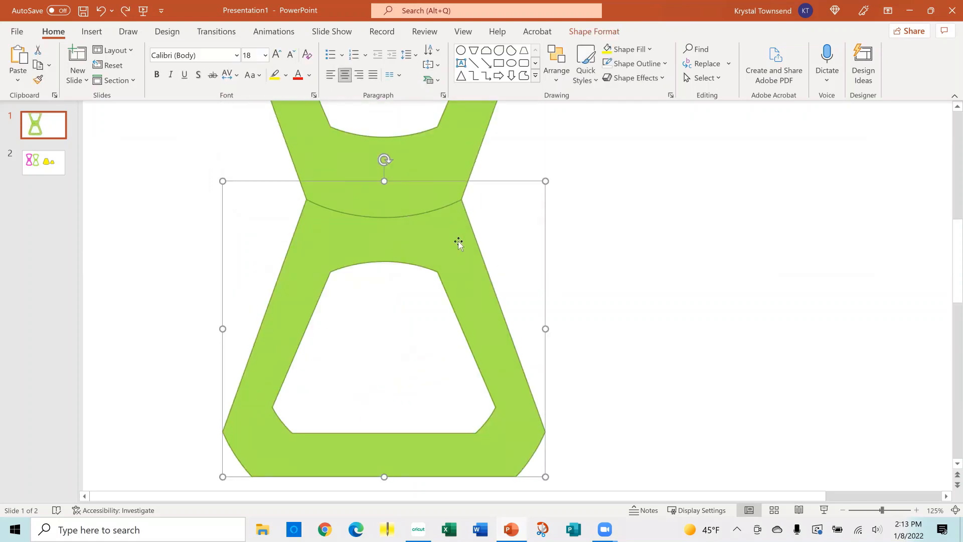
{"action": "left_click", "coordinate": [446, 150], "text": "shift"}
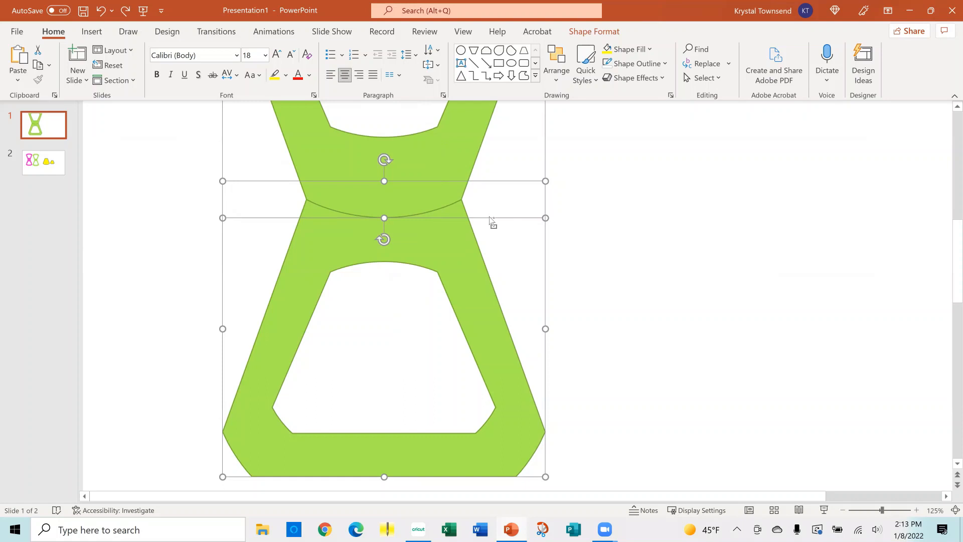
{"action": "scroll", "coordinate": [497, 220], "scroll_direction": "down", "scroll_amount": 4, "text": "ctrl"}
{"action": "left_click", "coordinate": [484, 230]}
{"action": "left_click", "coordinate": [451, 226]}
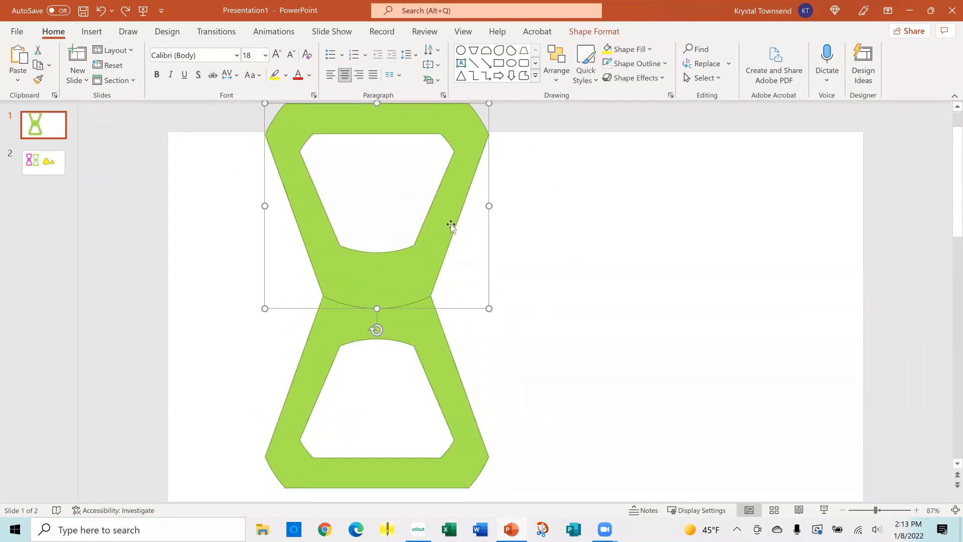
{"action": "key", "text": "Delete"}
Set the remaining frame's height to 2 inches with the aspect ratio locked.
{"action": "left_click", "coordinate": [391, 287]}
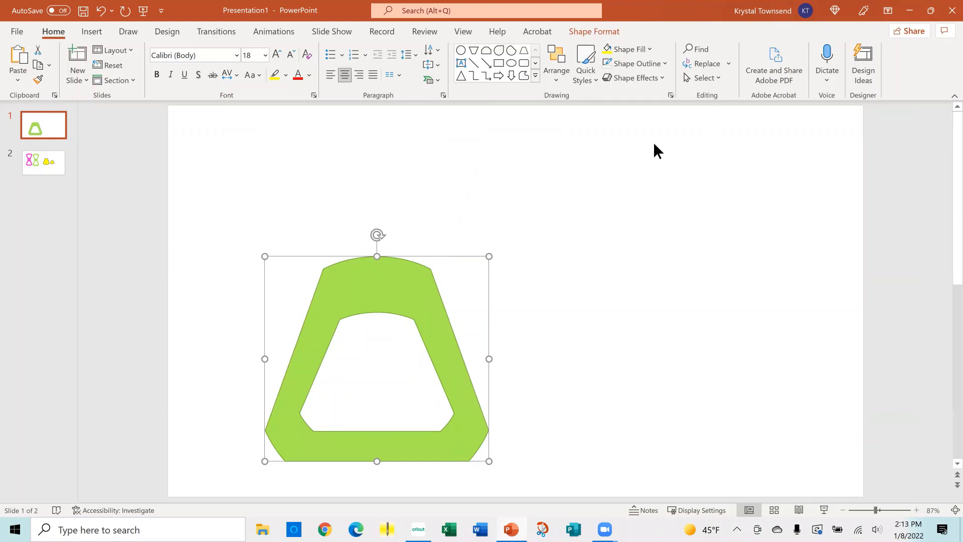
{"action": "left_click", "coordinate": [350, 304]}
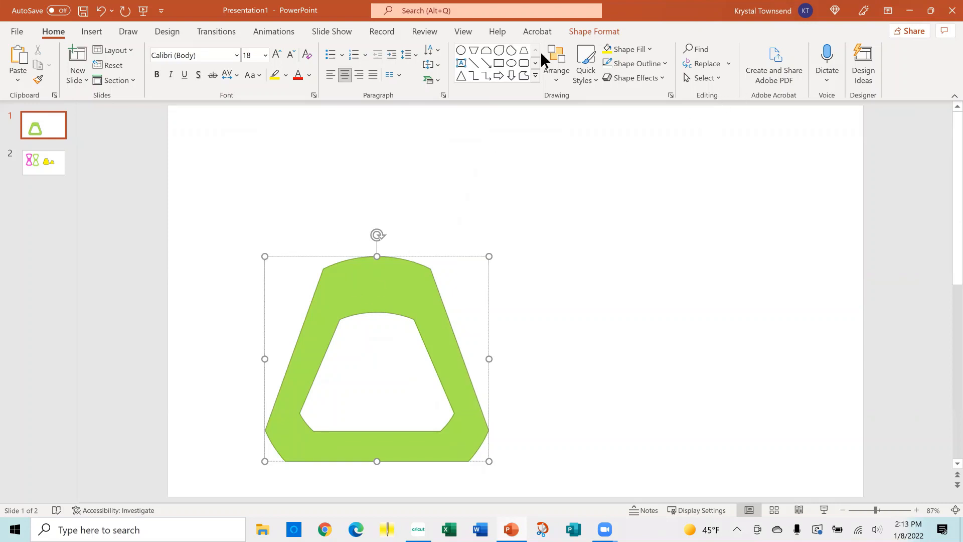
{"action": "left_click", "coordinate": [608, 32]}
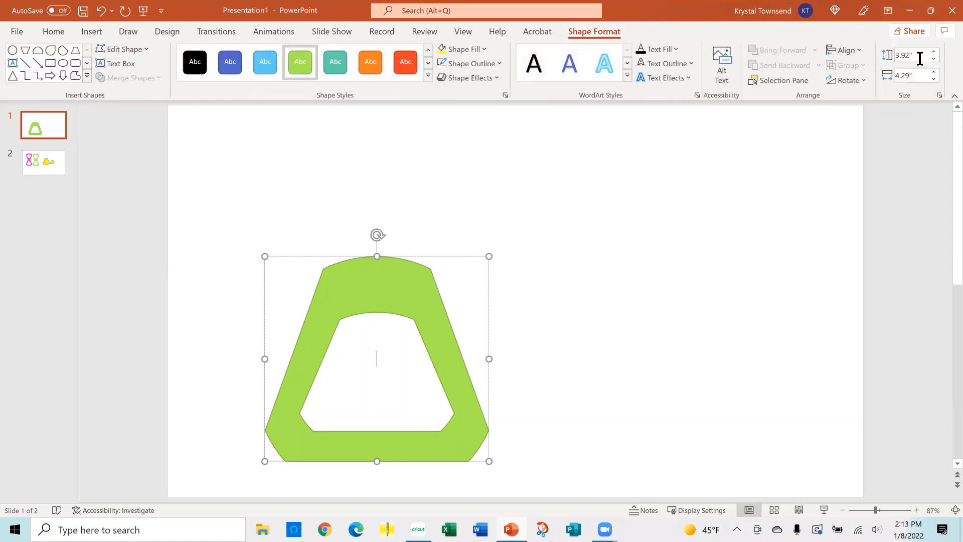
{"action": "left_click", "coordinate": [938, 96]}
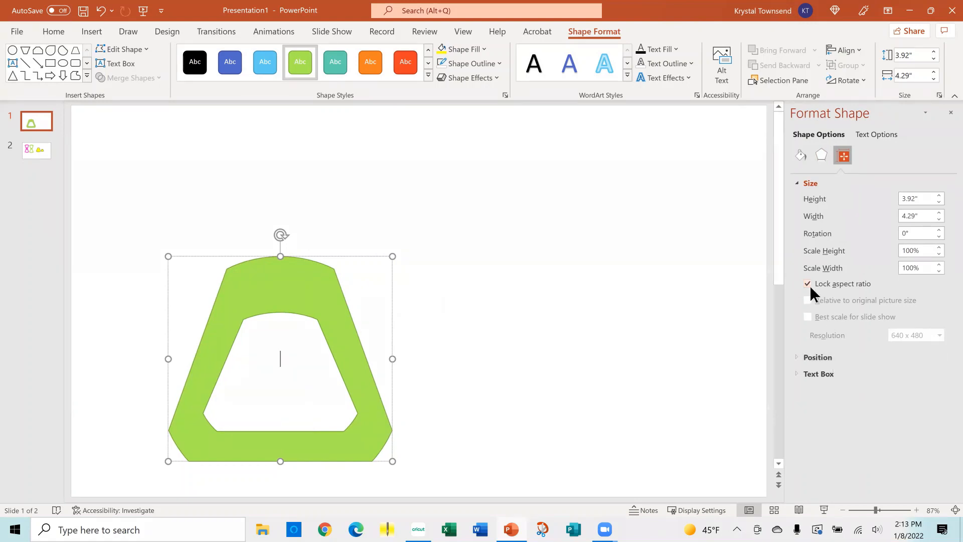
{"action": "left_click", "coordinate": [926, 199]}
{"action": "type", "text": "2"}
{"action": "key", "text": "Return"}
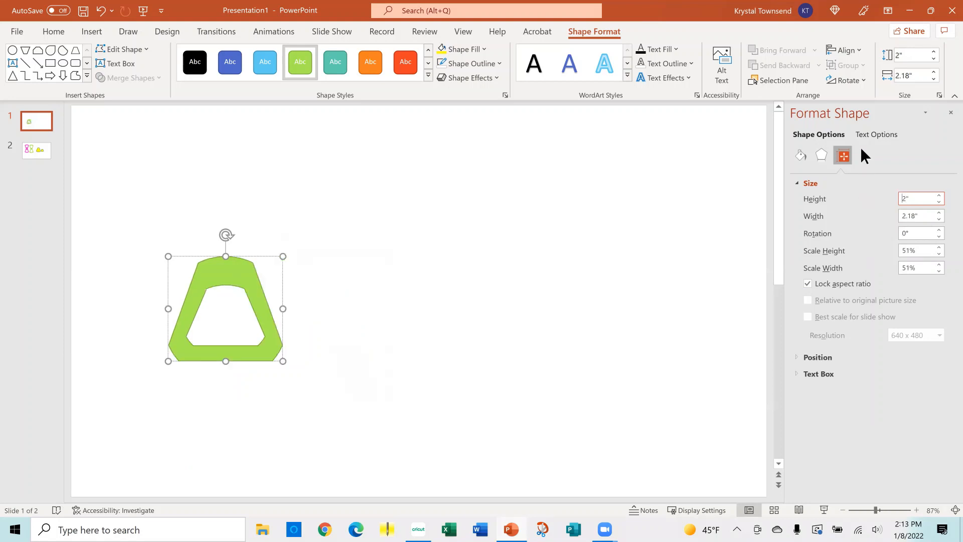
{"action": "left_click", "coordinate": [950, 113]}
{"action": "left_click", "coordinate": [504, 303]}
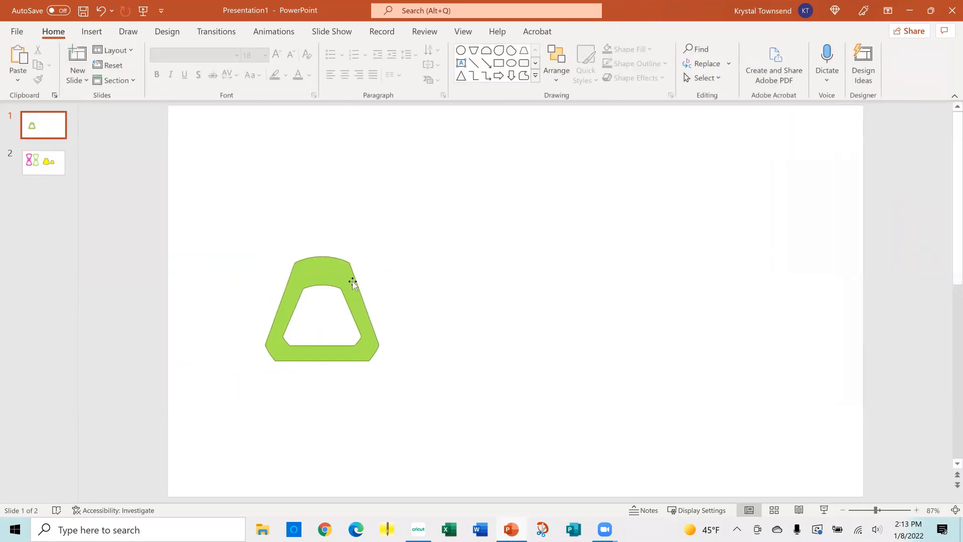
Move the small frame lower on the slide and place a pasted copy directly above it, aligned with its sides.
{"action": "left_click_drag", "start_coordinate": [343, 288], "coordinate": [373, 333]}
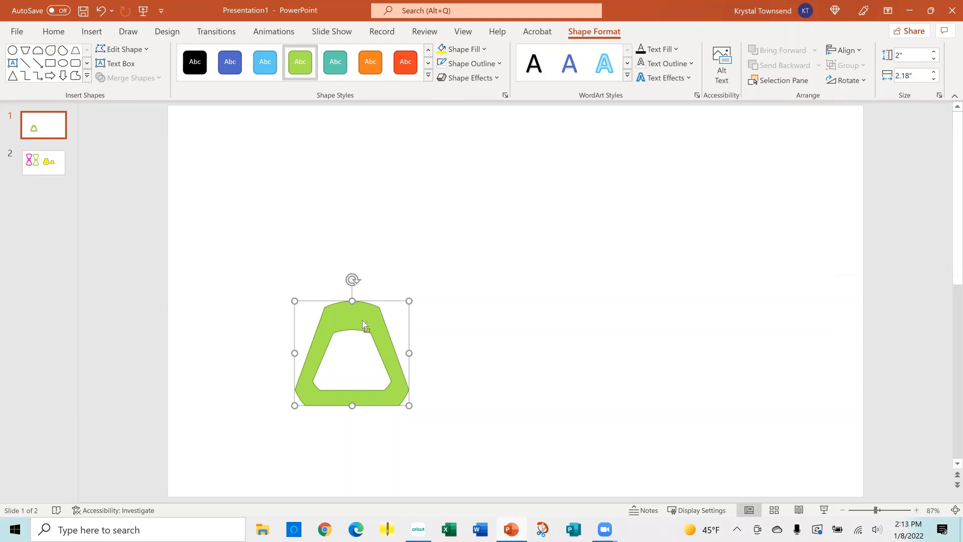
{"action": "key", "text": "ctrl+v"}
{"action": "left_click_drag", "start_coordinate": [372, 353], "coordinate": [382, 247]}
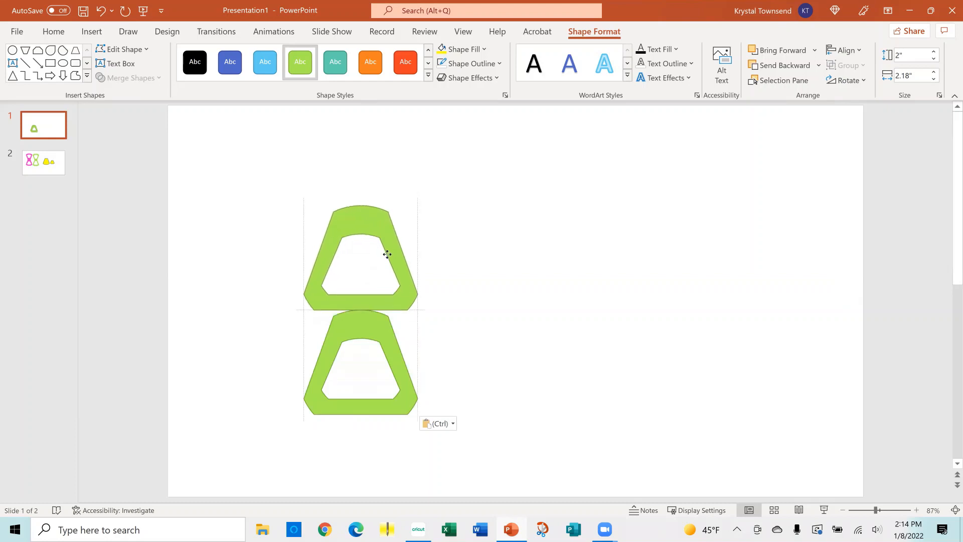
Flip the upper frame vertically so the two narrow ends face each other.
{"action": "left_click", "coordinate": [841, 81]}
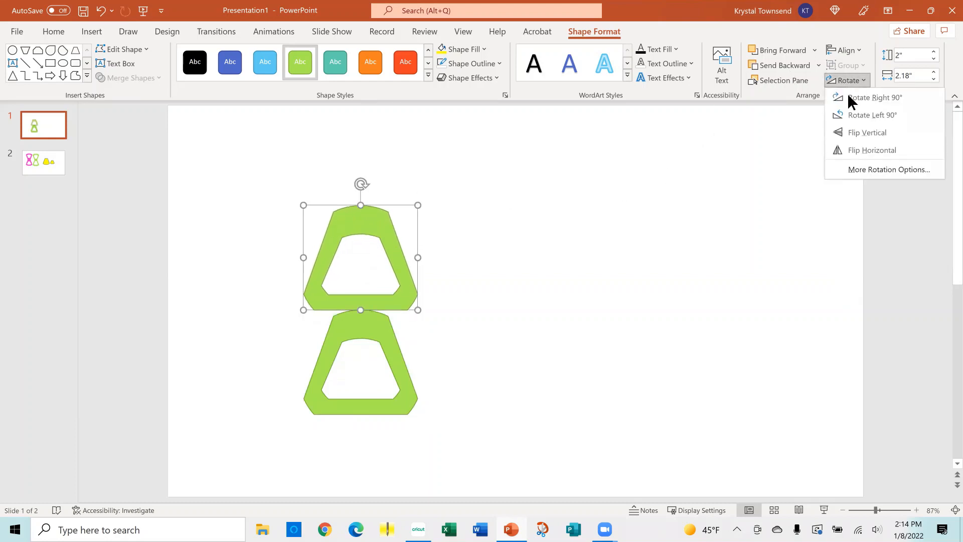
{"action": "left_click", "coordinate": [852, 132]}
{"action": "left_click", "coordinate": [515, 266]}
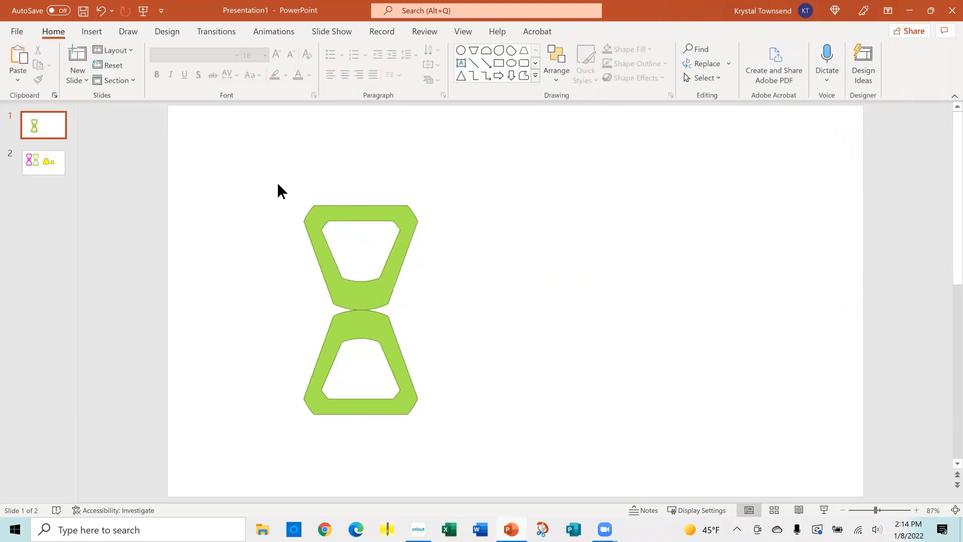
{"action": "left_click_drag", "start_coordinate": [263, 163], "coordinate": [459, 484]}
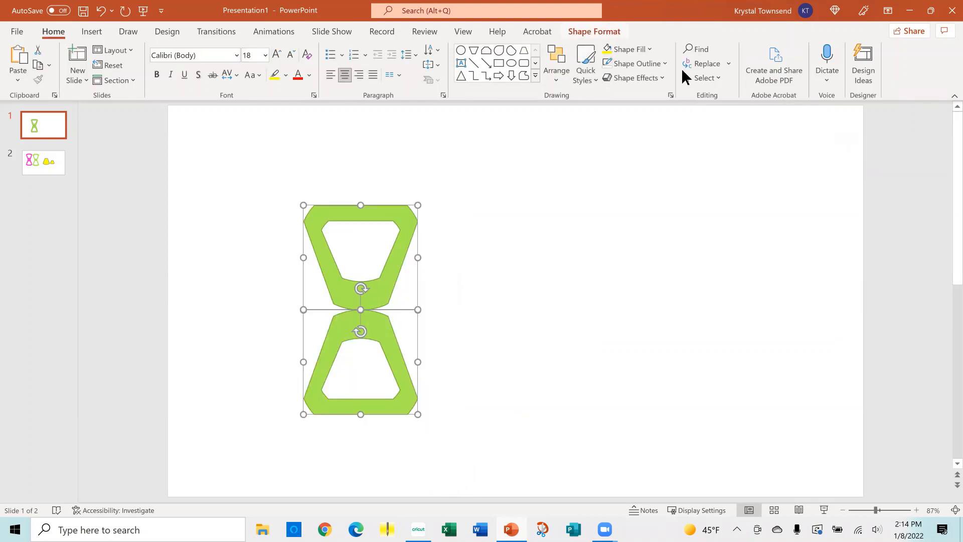
{"action": "left_click", "coordinate": [845, 50]}
{"action": "left_click", "coordinate": [865, 79]}
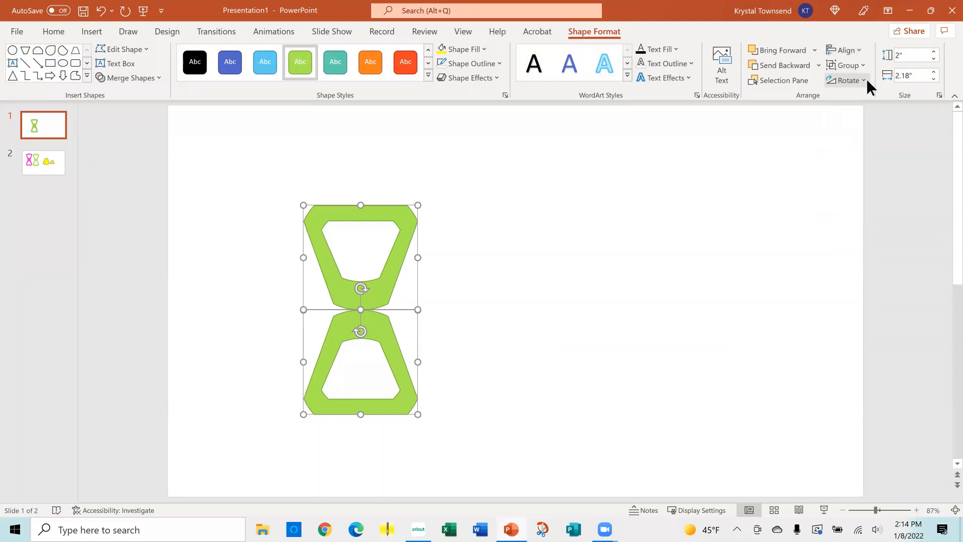
{"action": "left_click", "coordinate": [524, 330]}
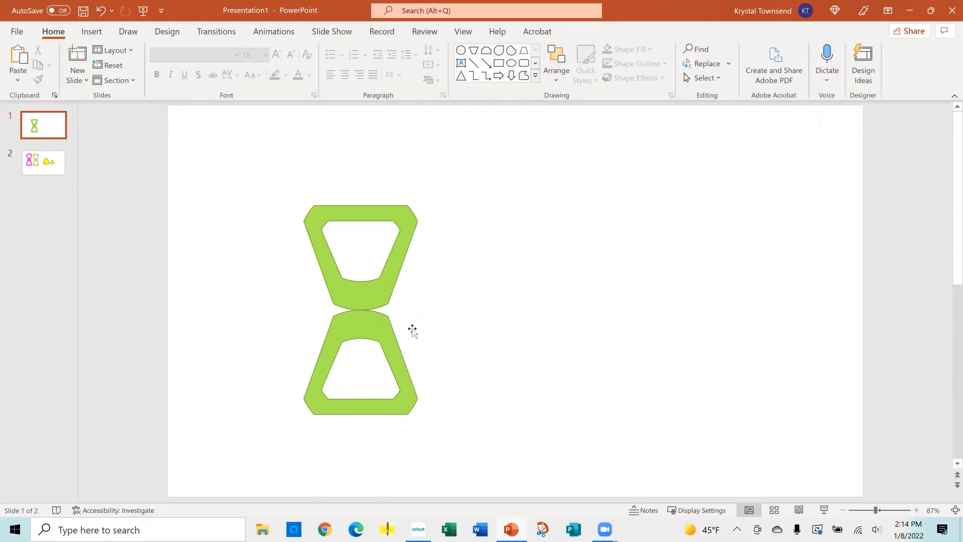
Nudge the upper frame down in fine increments until its narrow end overlaps the lower frame and their side corners meet.
{"action": "scroll", "coordinate": [395, 336], "scroll_direction": "up", "scroll_amount": 6}
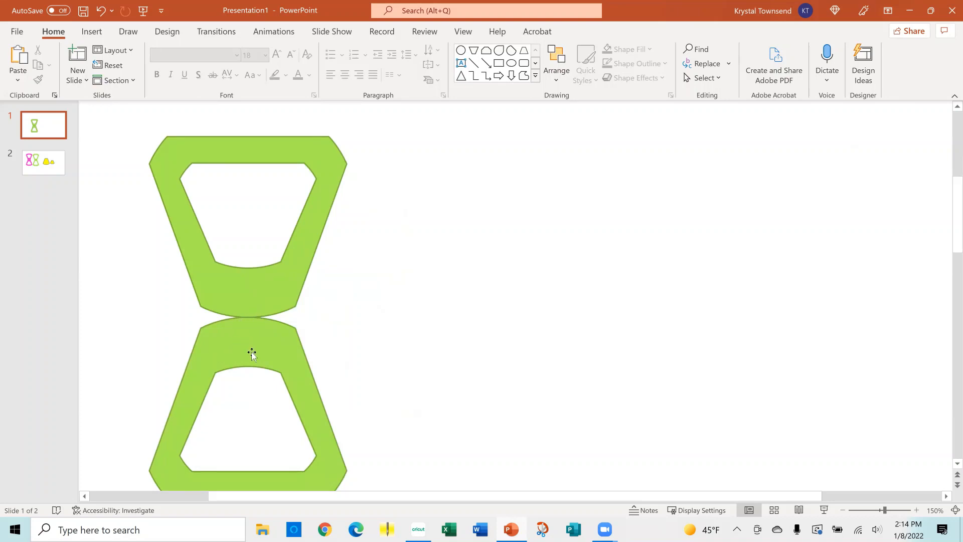
{"action": "left_click", "coordinate": [248, 315]}
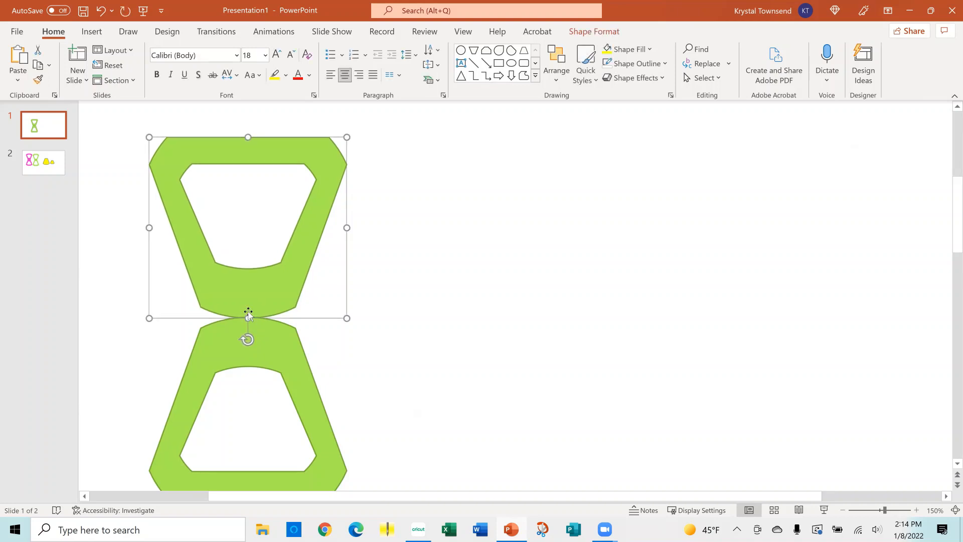
{"action": "key", "text": "ctrl+z"}
{"action": "key", "text": "ctrl+Down"}
{"action": "key", "text": "ctrl+Down"}
{"action": "key", "text": "ctrl+Down"}
{"action": "key", "text": "ctrl+Down"}
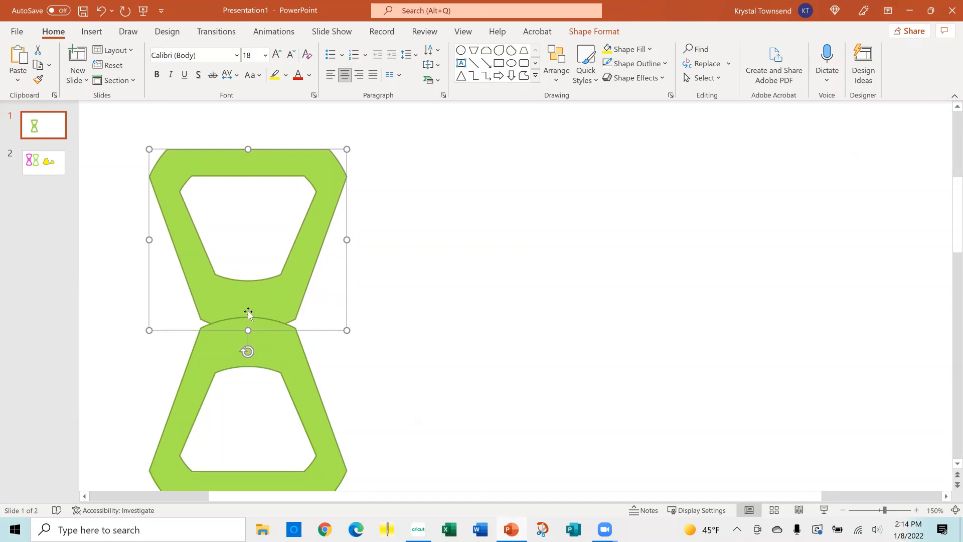
{"action": "key", "text": "ctrl+Down"}
{"action": "key", "text": "ctrl+Down"}
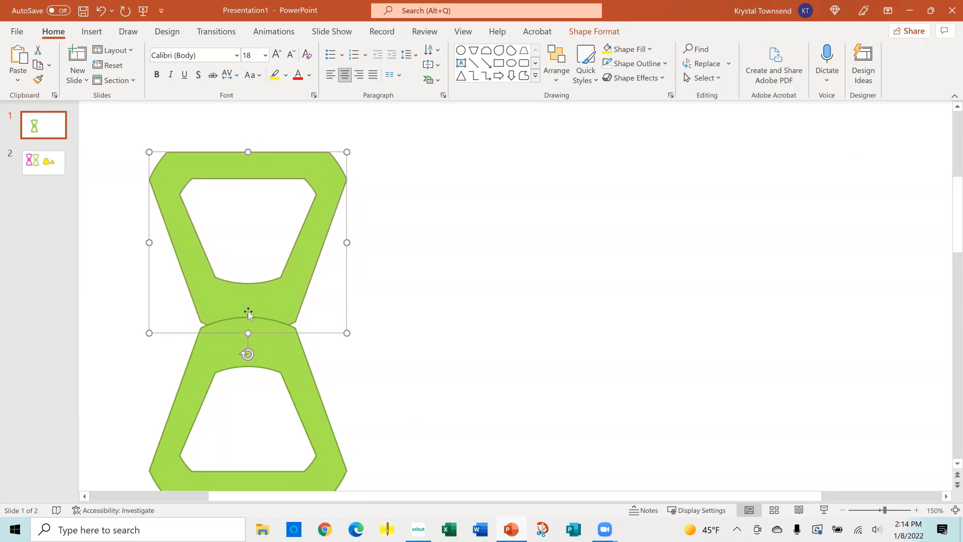
{"action": "key", "text": "ctrl+Down"}
{"action": "key", "text": "ctrl+Down"}
{"action": "key", "text": "ctrl+Down"}
{"action": "key", "text": "ctrl+Down"}
{"action": "key", "text": "ctrl+Down"}
{"action": "key", "text": "ctrl+Down"}
{"action": "key", "text": "ctrl+Down"}
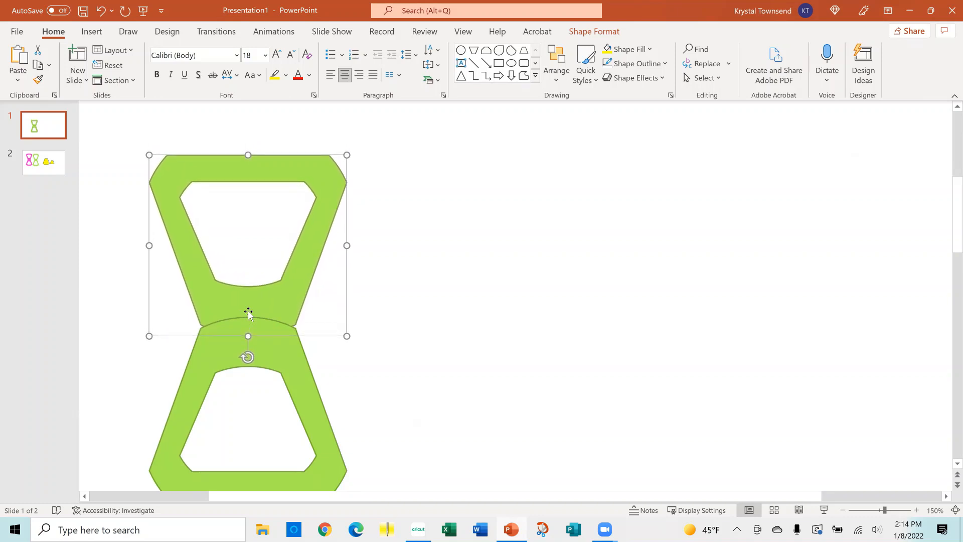
{"action": "key", "text": "ctrl+Down"}
{"action": "key", "text": "ctrl+Down"}
{"action": "key", "text": "ctrl+Down"}
{"action": "key", "text": "ctrl+Down"}
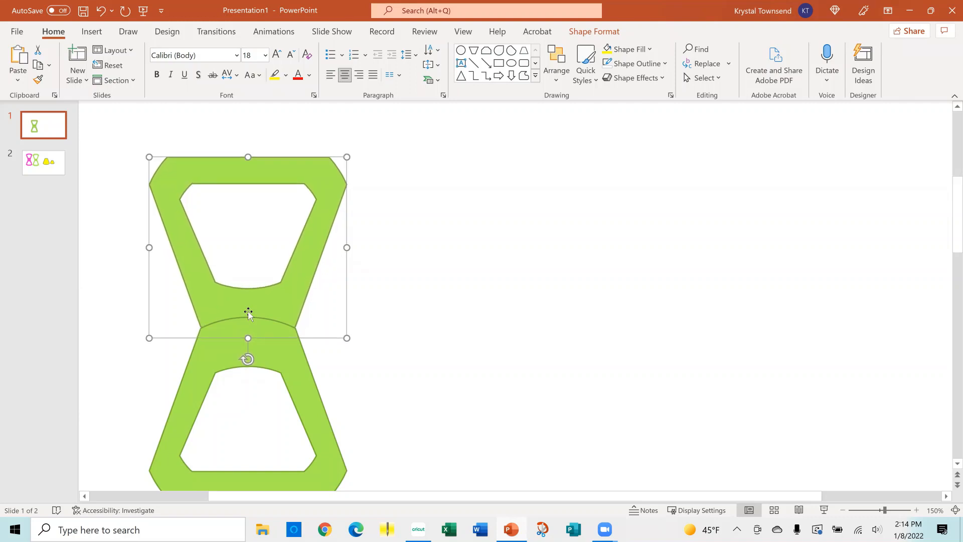
{"action": "key", "text": "ctrl+Down"}
{"action": "key", "text": "ctrl+Down"}
{"action": "key", "text": "ctrl+Down"}
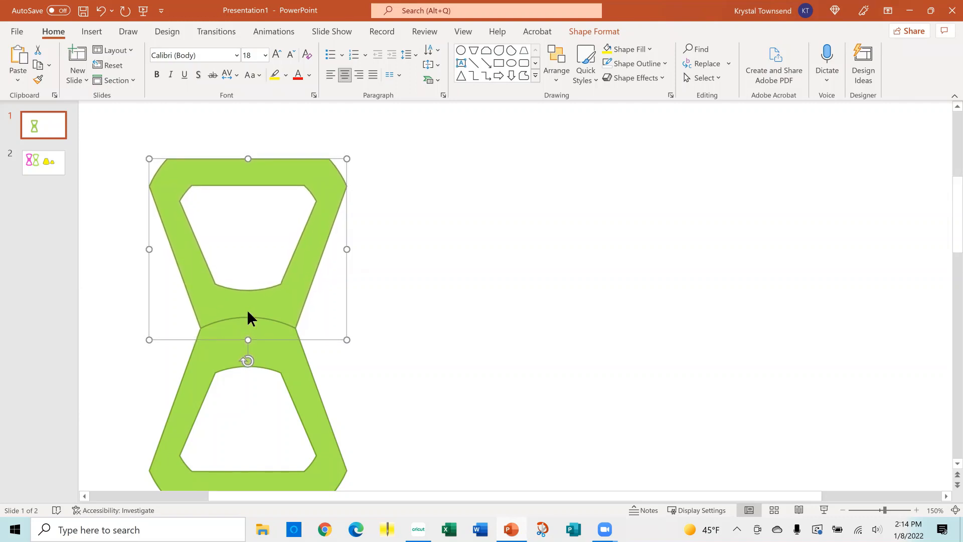
{"action": "left_click", "coordinate": [384, 387]}
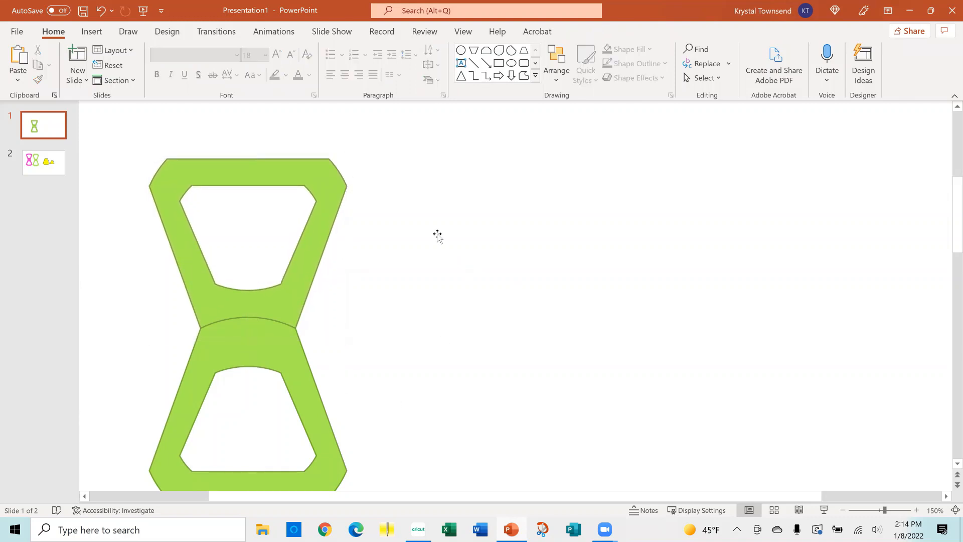
Select both overlapping frames and merge them into a single bow shape with Union.
{"action": "left_click_drag", "start_coordinate": [103, 122], "coordinate": [425, 526]}
{"action": "scroll", "coordinate": [456, 438], "scroll_direction": "down", "scroll_amount": 2}
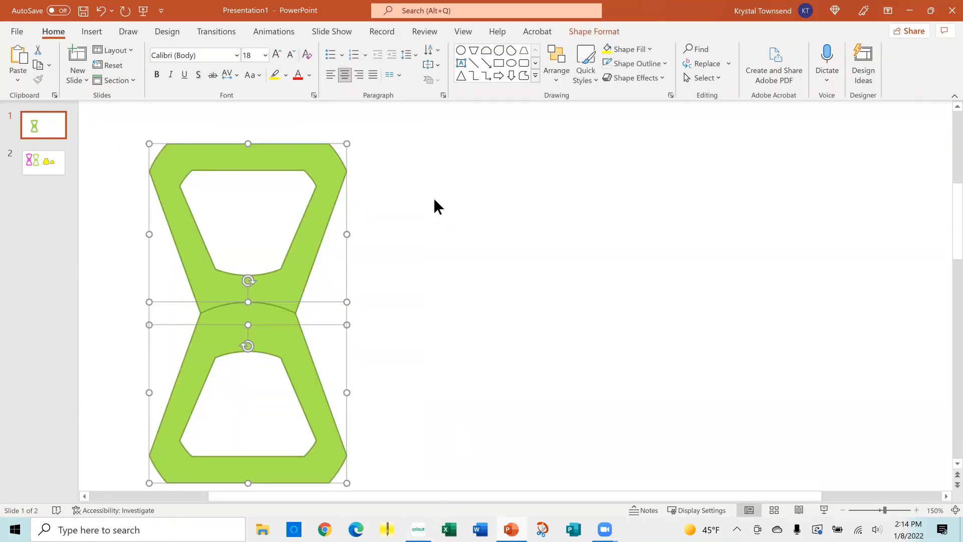
{"action": "left_click", "coordinate": [586, 33]}
{"action": "left_click", "coordinate": [160, 77]}
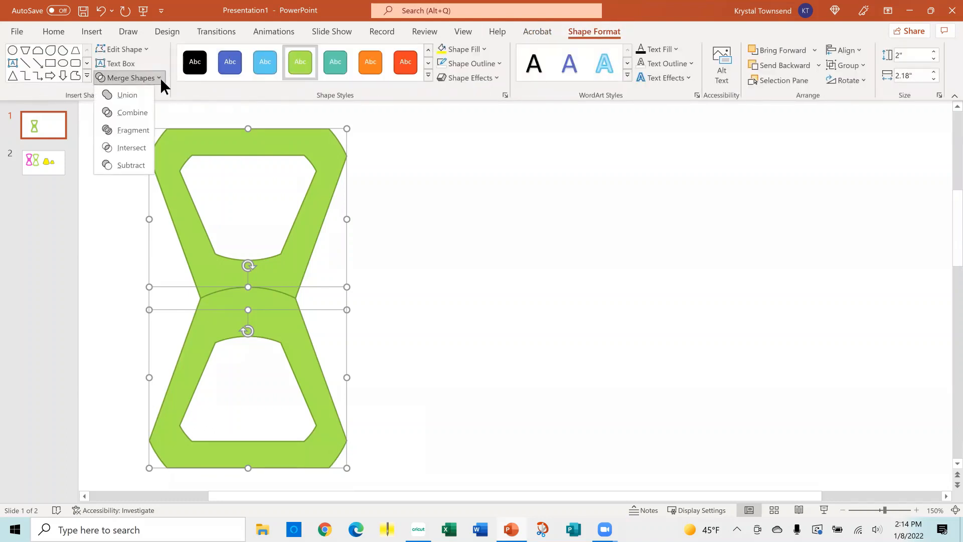
{"action": "left_click", "coordinate": [123, 92]}
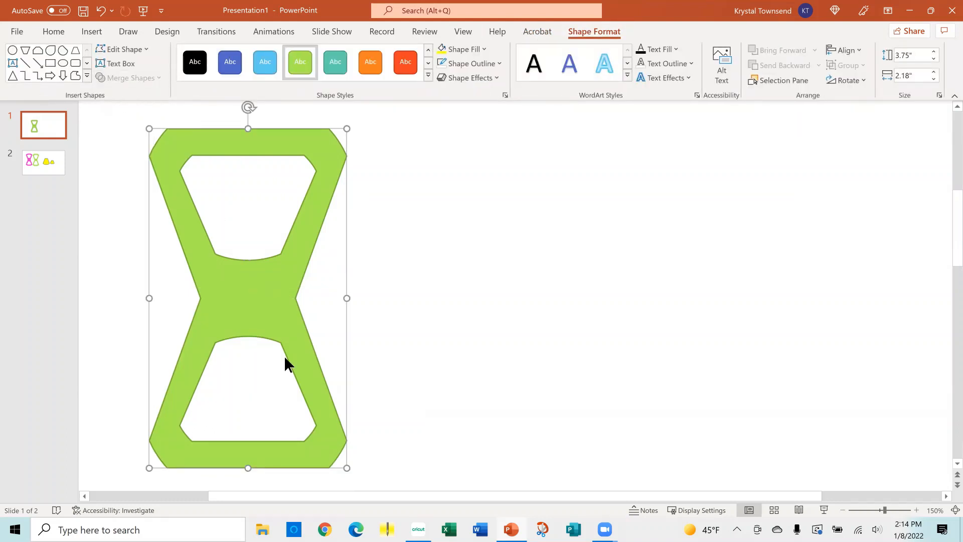
Move the merged bow shape closer to the slide's centre and compare it with the examples on slide 2.
{"action": "left_click", "coordinate": [266, 351]}
{"action": "left_click_drag", "start_coordinate": [286, 281], "coordinate": [329, 278]}
{"action": "left_click", "coordinate": [60, 165]}
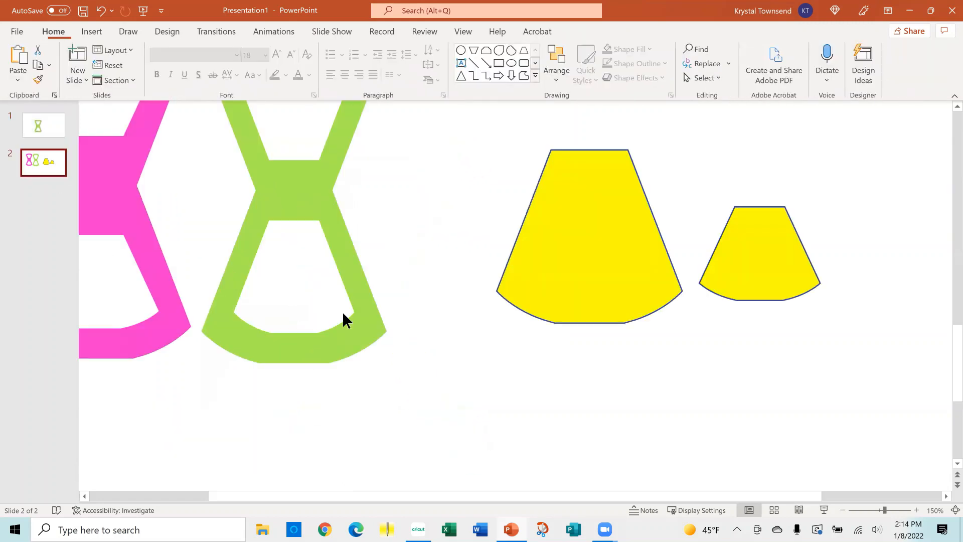
{"action": "left_click", "coordinate": [40, 125]}
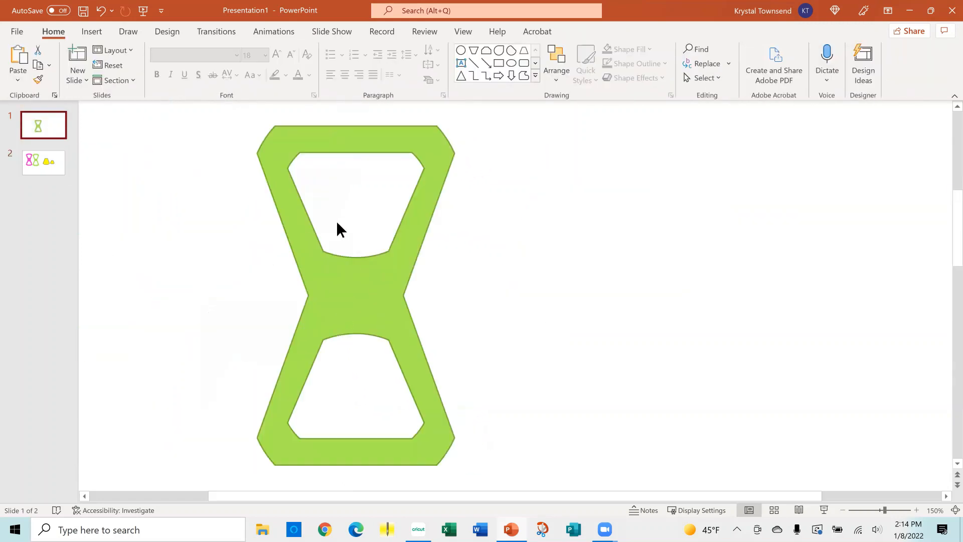
Remove the outline from the green bow shape on slide 1.
{"action": "left_click", "coordinate": [298, 209]}
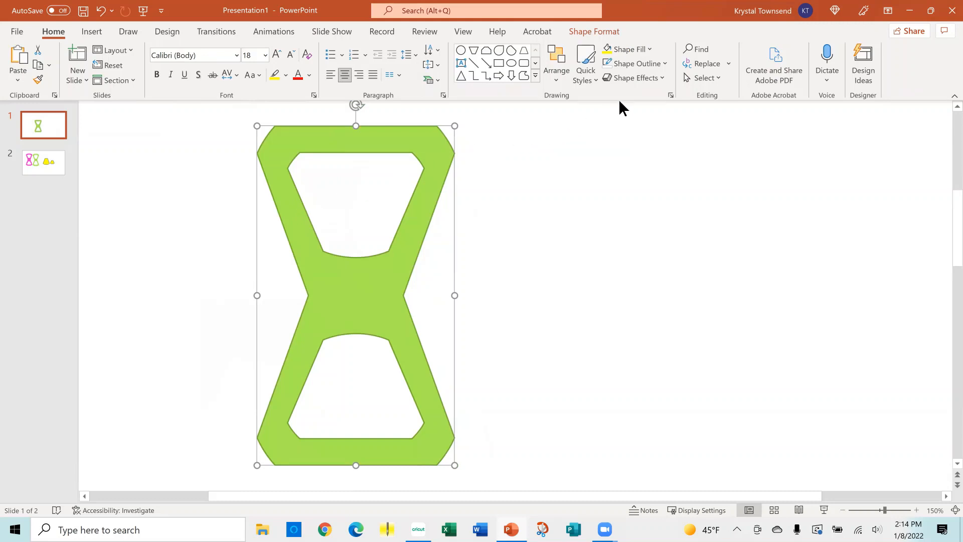
{"action": "left_click", "coordinate": [657, 65]}
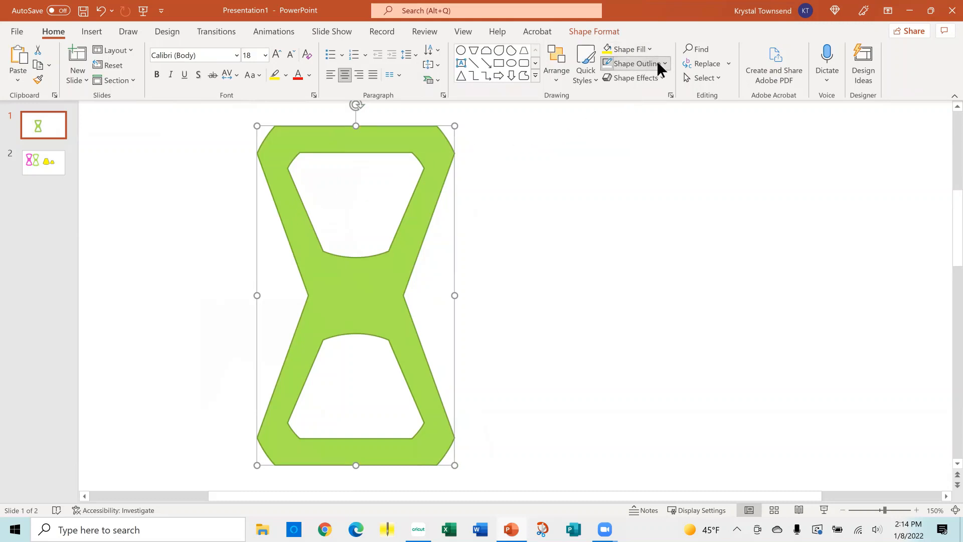
{"action": "left_click", "coordinate": [645, 232]}
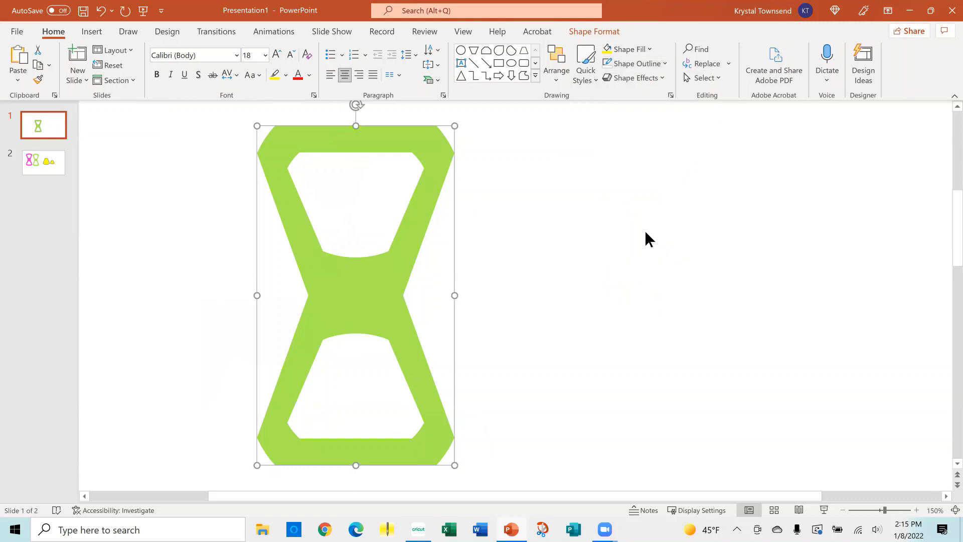
{"action": "left_click", "coordinate": [555, 244]}
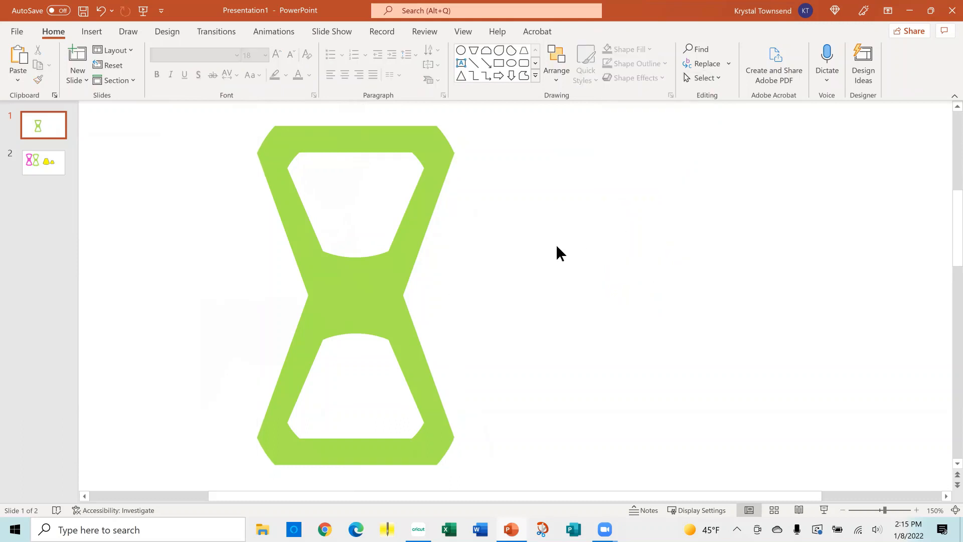
Start saving the green bow shape as a picture and choose the Desktop as the destination folder.
{"action": "left_click", "coordinate": [380, 276]}
{"action": "right_click", "coordinate": [380, 276]}
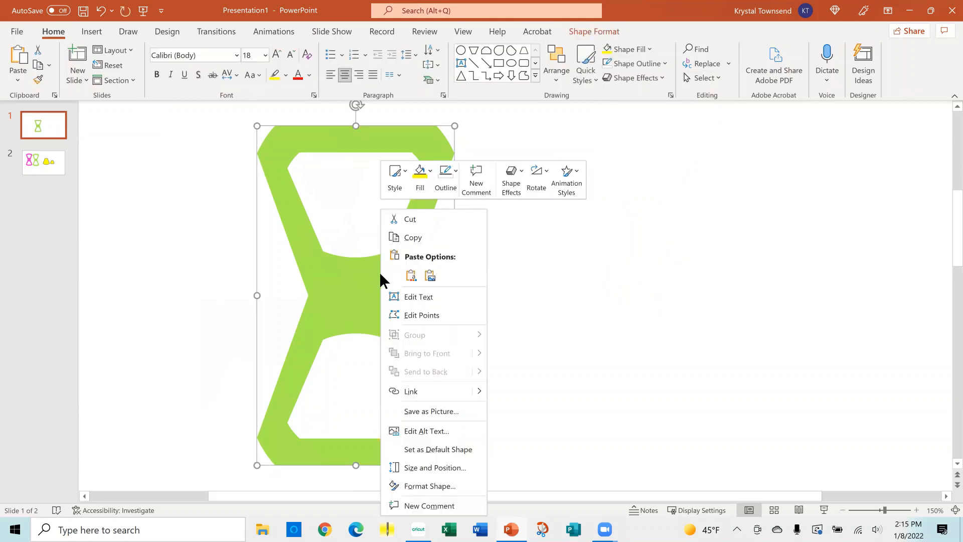
{"action": "left_click", "coordinate": [450, 411]}
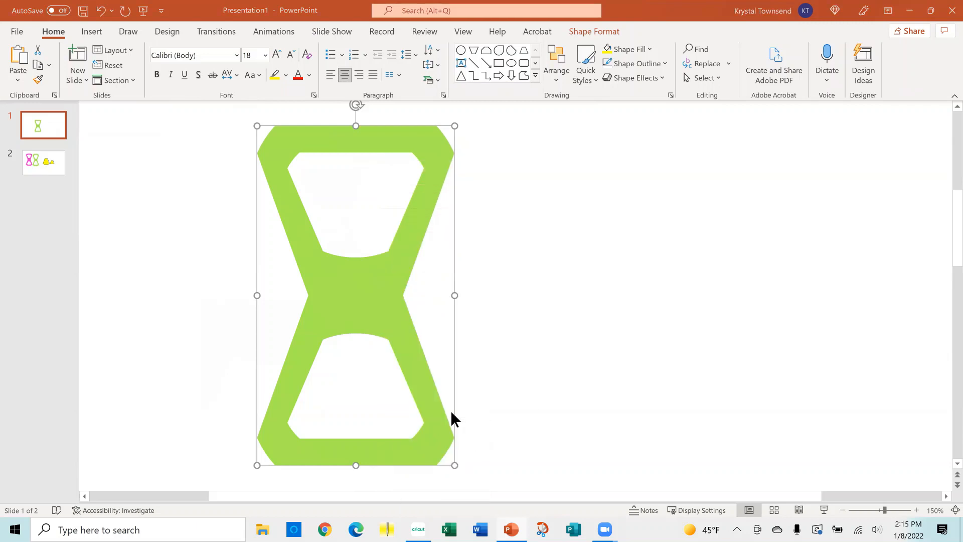
{"action": "mouse_move", "coordinate": [125, 114]}
{"action": "left_mouse_down"}
{"action": "mouse_move", "coordinate": [127, 64]}
{"action": "mouse_move", "coordinate": [128, 103]}
{"action": "left_mouse_up"}
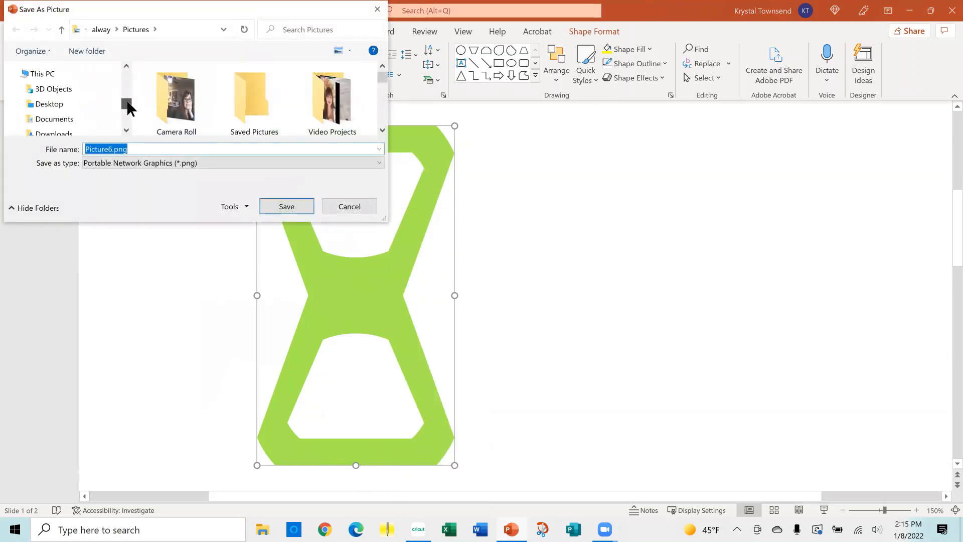
{"action": "left_click", "coordinate": [75, 104]}
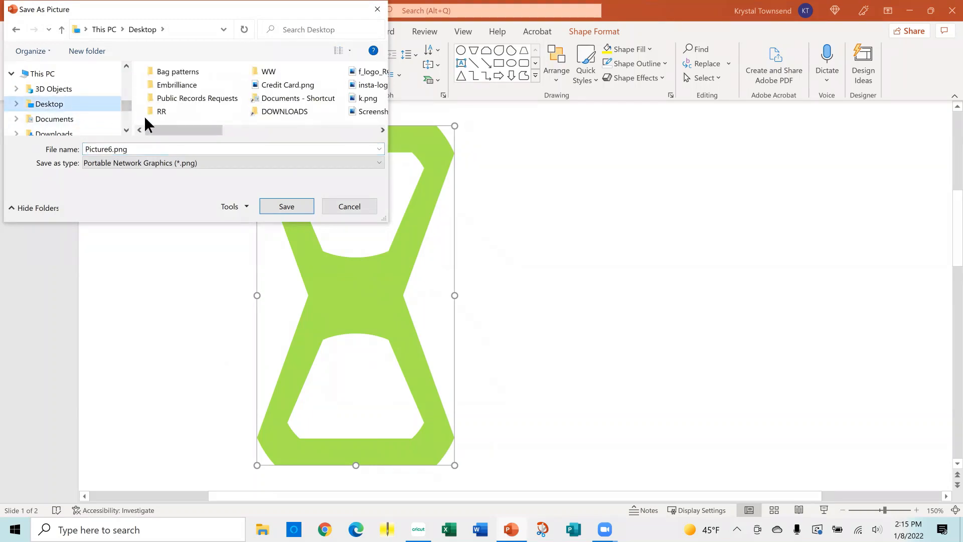
Replace the picture's default file name with Green Chain JPG.
{"action": "left_click", "coordinate": [318, 149]}
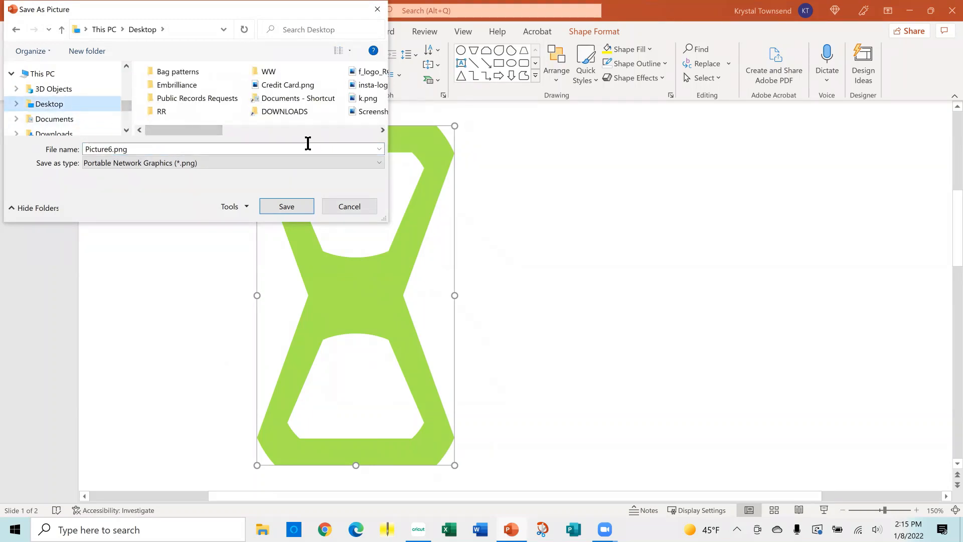
{"action": "left_click", "coordinate": [257, 152]}
{"action": "key", "text": "Right"}
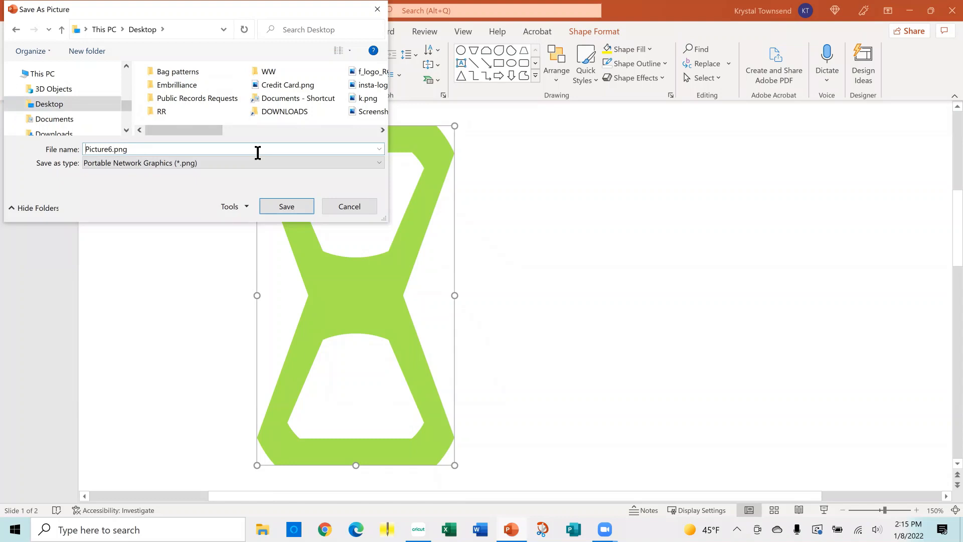
{"action": "key", "text": "shift+Home"}
{"action": "type", "text": "Green Chain"}
{"action": "type", "text": " PNG"}
{"action": "key", "text": "ctrl+shift+Left"}
{"action": "type", "text": "JP"}
{"action": "key", "text": "BackSpace"}
{"action": "key", "text": "BackSpace"}
{"action": "key", "text": "BackSpace"}
Save the picture in JPEG File Interchange Format under the retyped file name Green Chain JPG.
{"action": "left_click", "coordinate": [170, 163]}
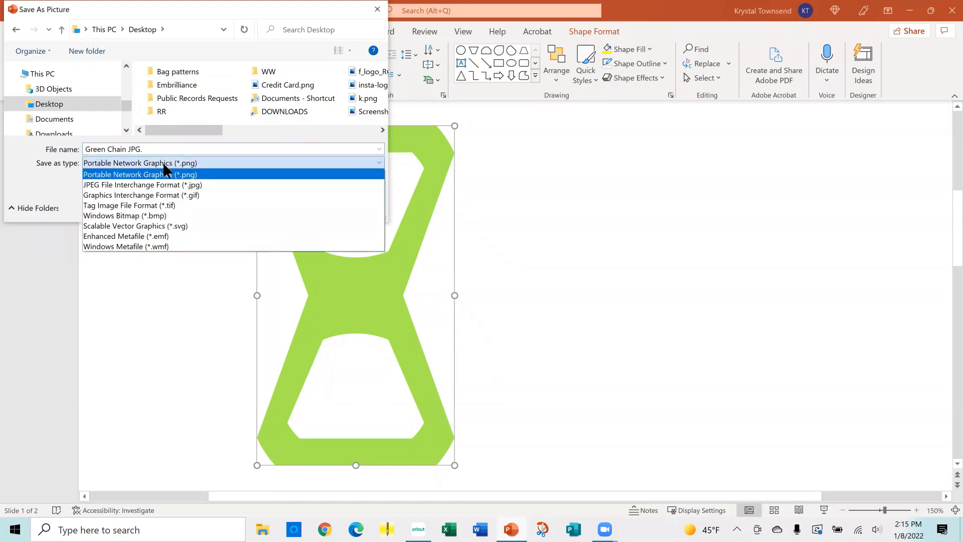
{"action": "left_click", "coordinate": [171, 184]}
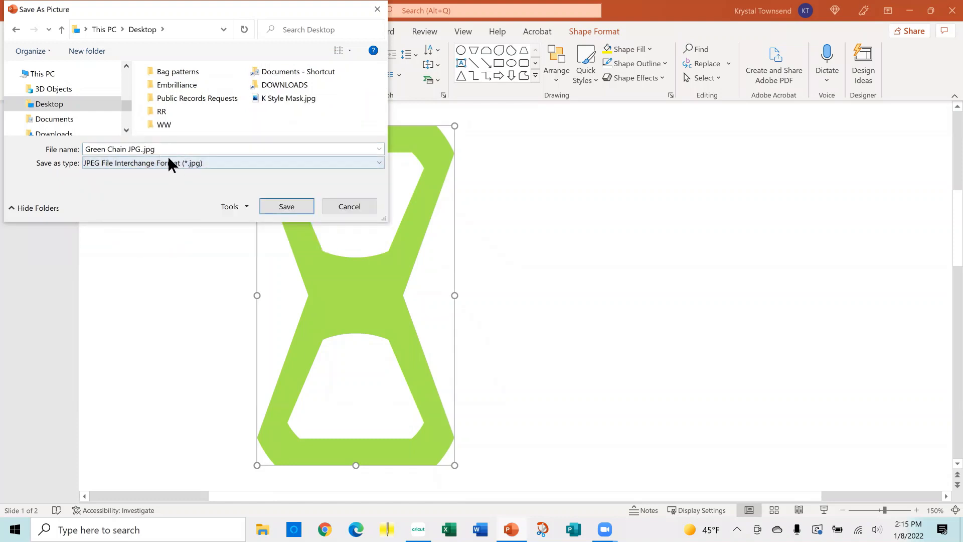
{"action": "left_click_drag", "start_coordinate": [165, 149], "coordinate": [56, 150]}
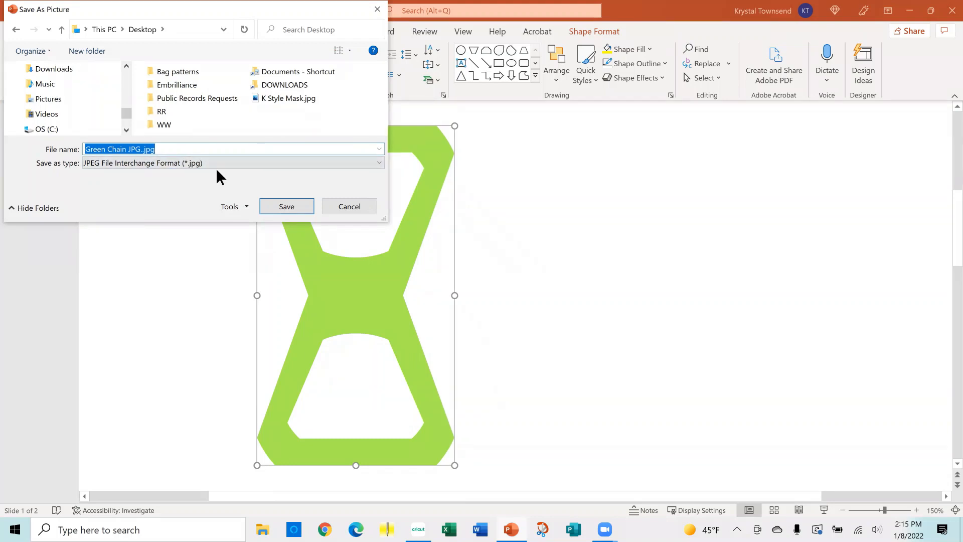
{"action": "type", "text": "Green Chain"}
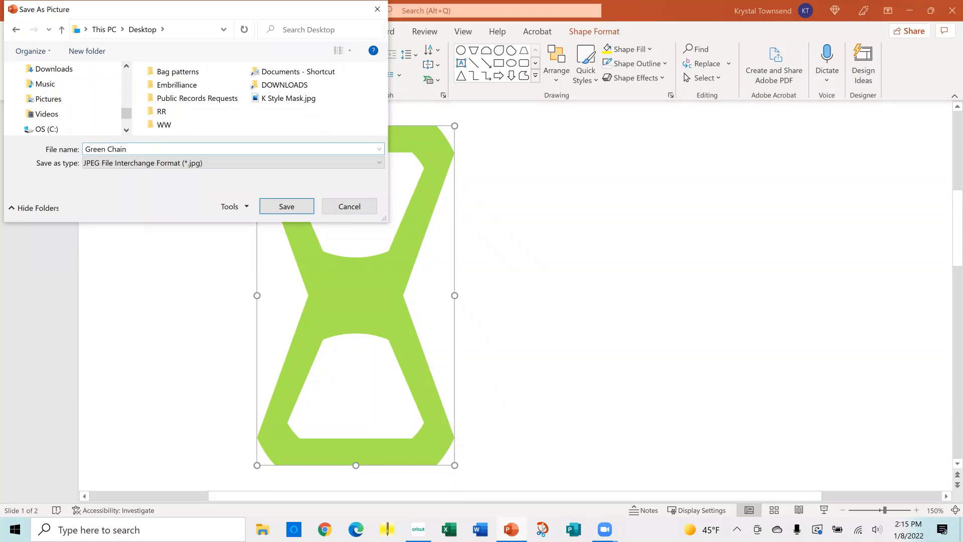
{"action": "left_click", "coordinate": [179, 164]}
{"action": "left_click", "coordinate": [188, 184]}
{"action": "left_click", "coordinate": [185, 148]}
{"action": "left_click", "coordinate": [185, 148]}
{"action": "type", "text": "JPG"}
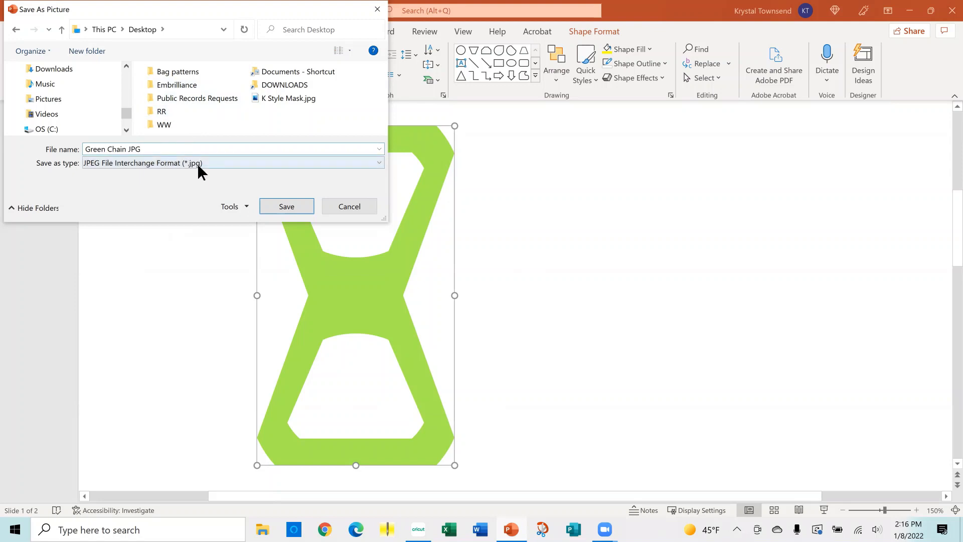
{"action": "left_click", "coordinate": [272, 206]}
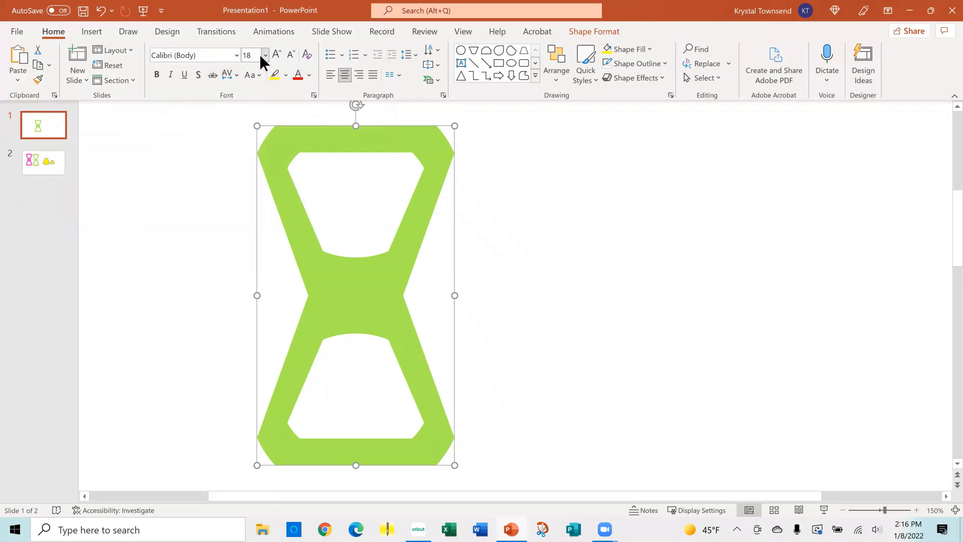
Change the bow shape's fill from green to the light blue theme colour.
{"action": "right_click", "coordinate": [275, 167]}
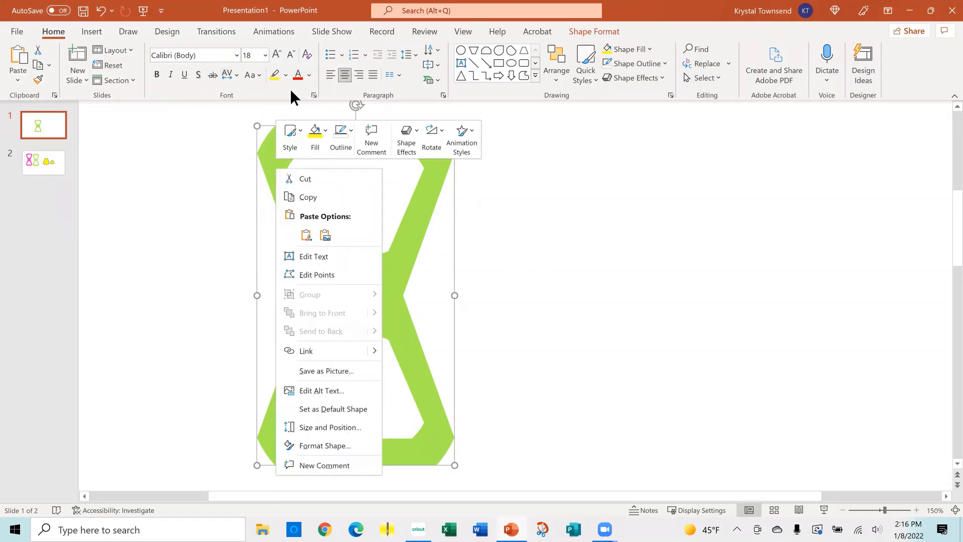
{"action": "left_click", "coordinate": [576, 31]}
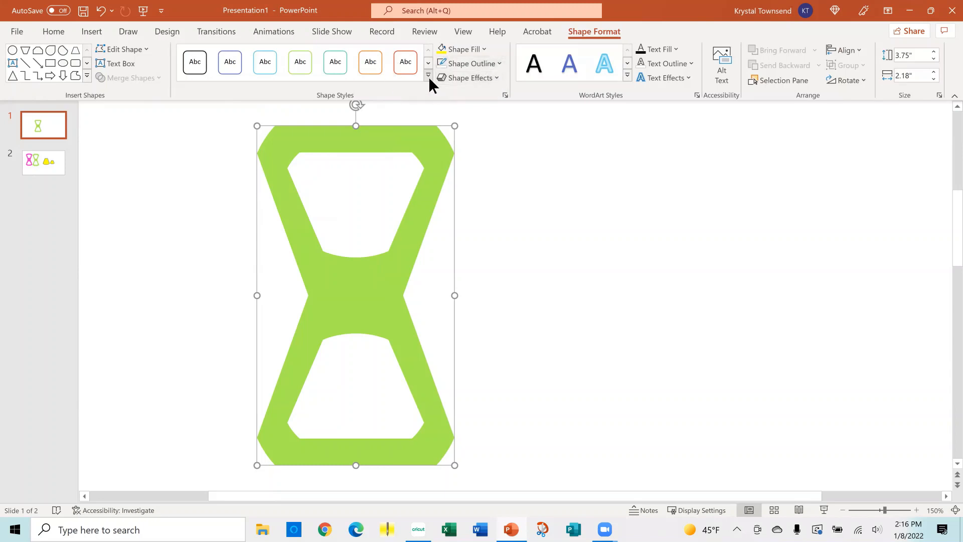
{"action": "left_click", "coordinate": [428, 76]}
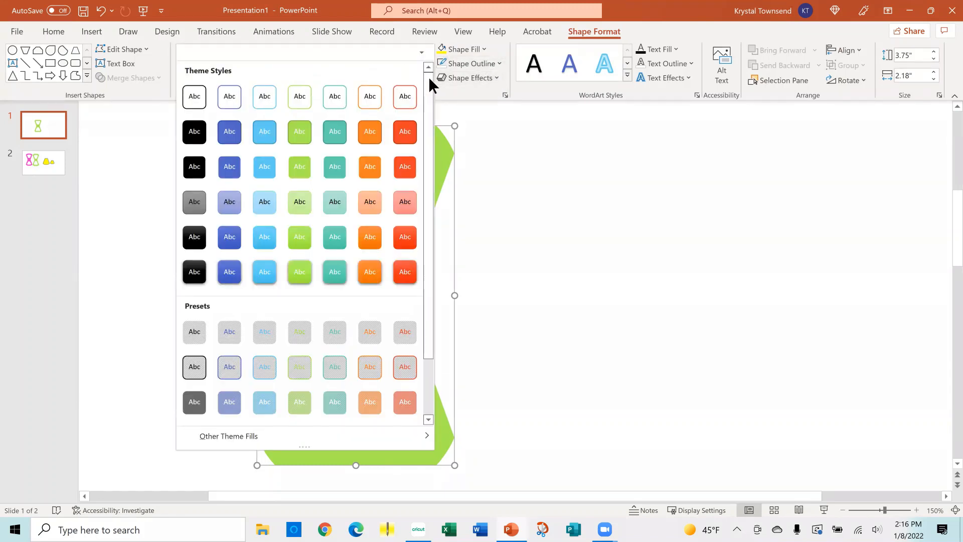
{"action": "left_click", "coordinate": [460, 46]}
{"action": "left_click", "coordinate": [495, 80]}
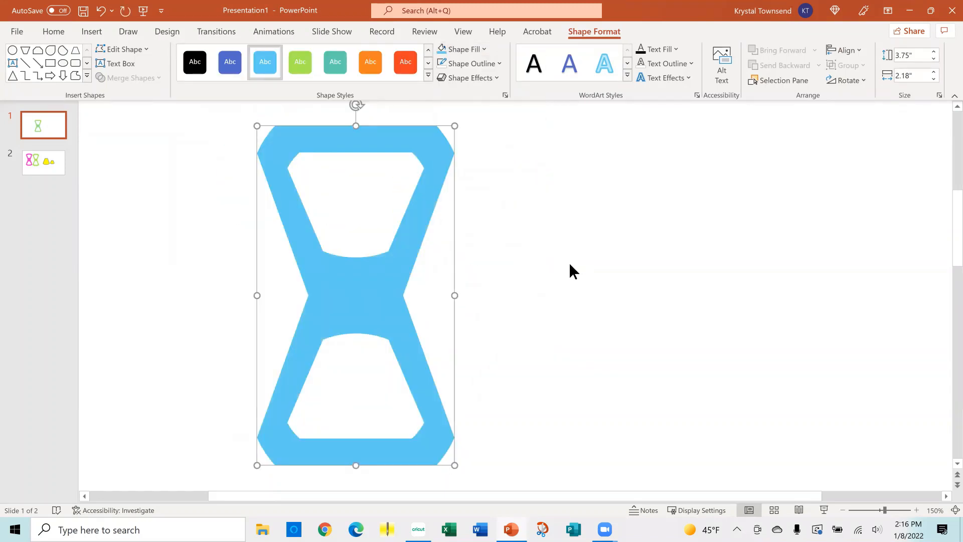
Save the light blue bow shape as a picture in Scalable Vector Graphics format under the file name Chain Blue SVG.
{"action": "right_click", "coordinate": [353, 293]}
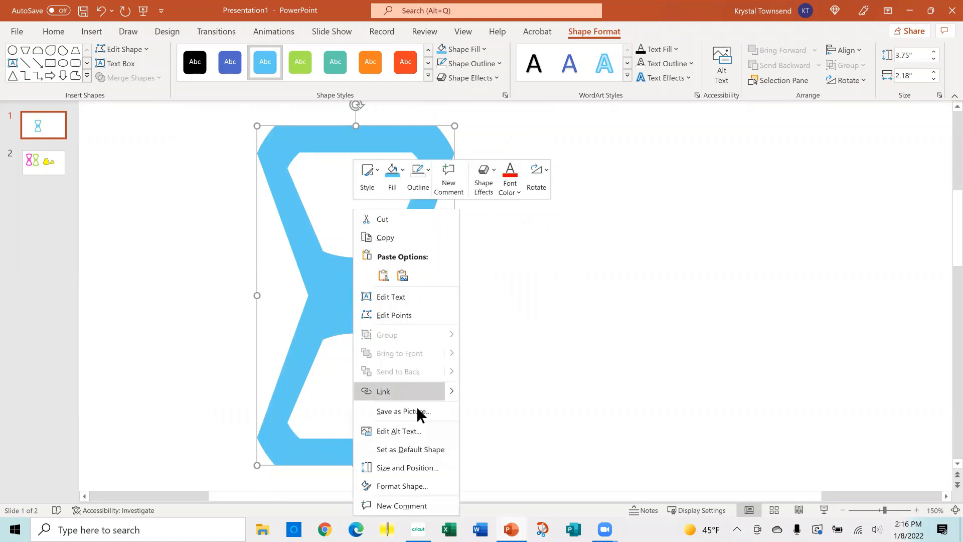
{"action": "left_click", "coordinate": [414, 412]}
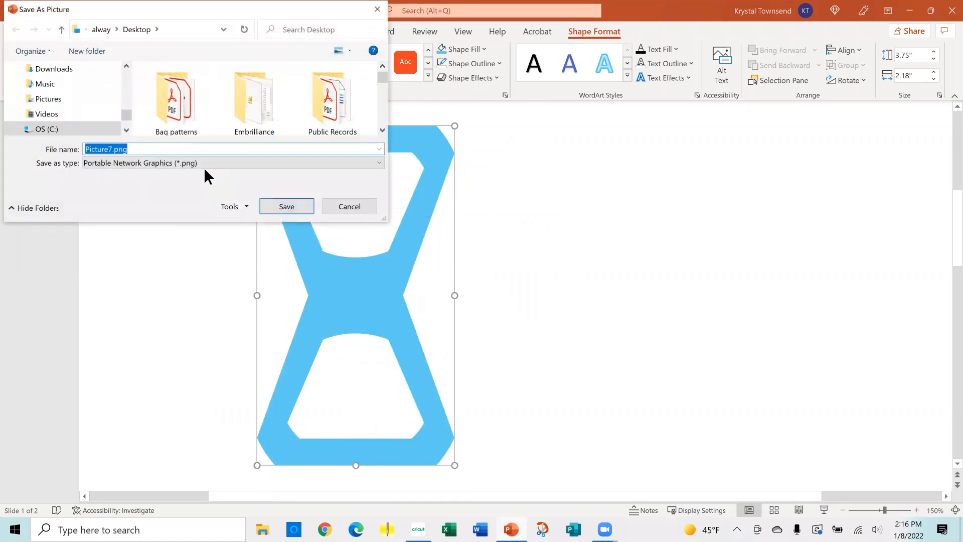
{"action": "left_click", "coordinate": [203, 161]}
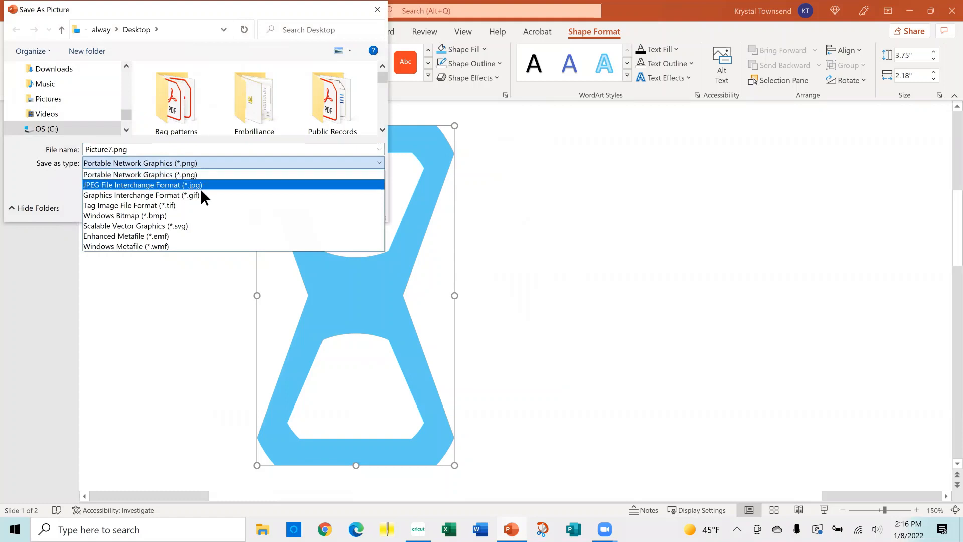
{"action": "left_click", "coordinate": [185, 226]}
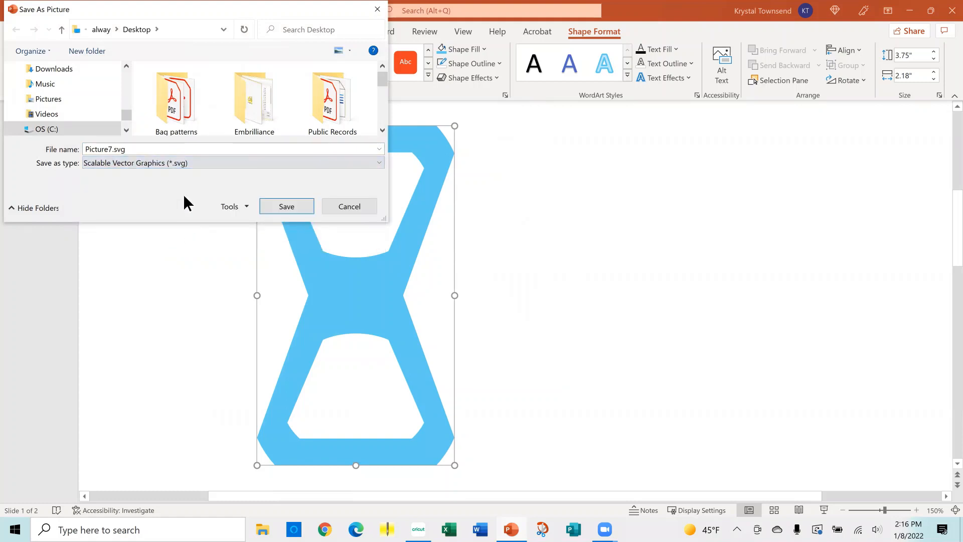
{"action": "triple_click", "coordinate": [134, 149]}
{"action": "type", "text": "Ch"}
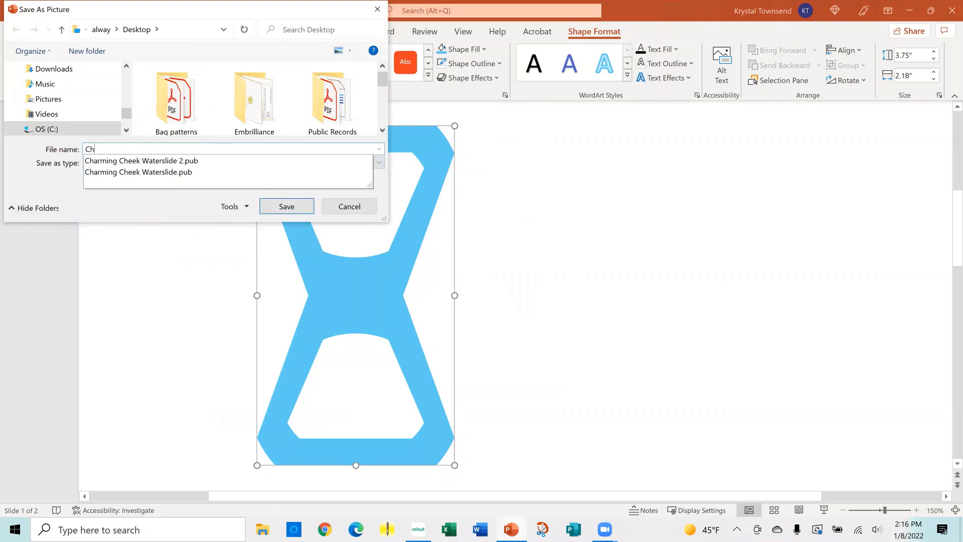
{"action": "type", "text": "ain Blue SVG"}
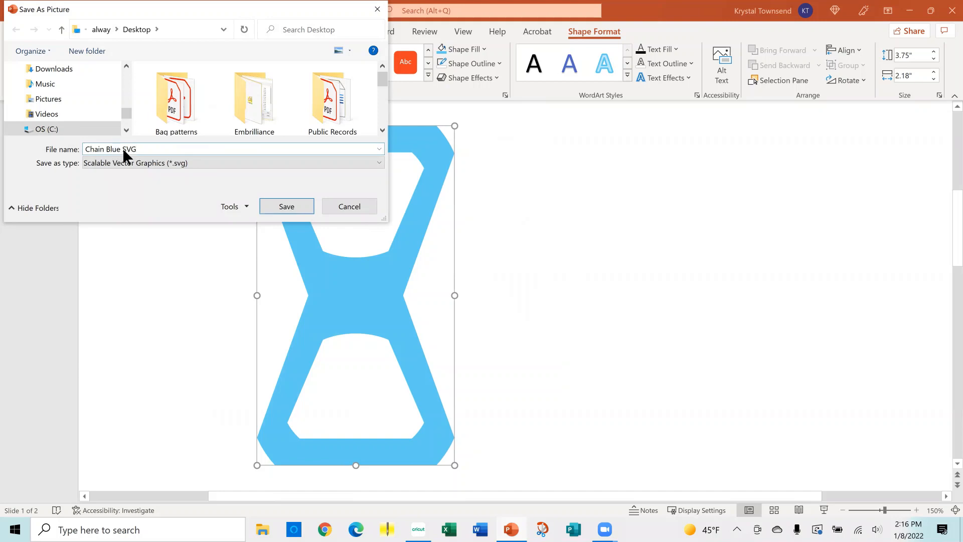
{"action": "left_click", "coordinate": [283, 209]}
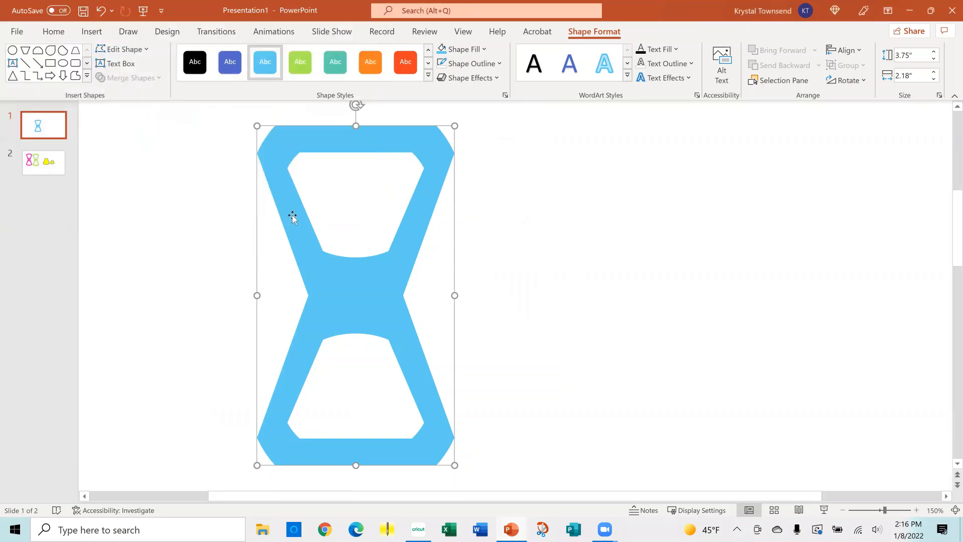
{"action": "left_click", "coordinate": [604, 437]}
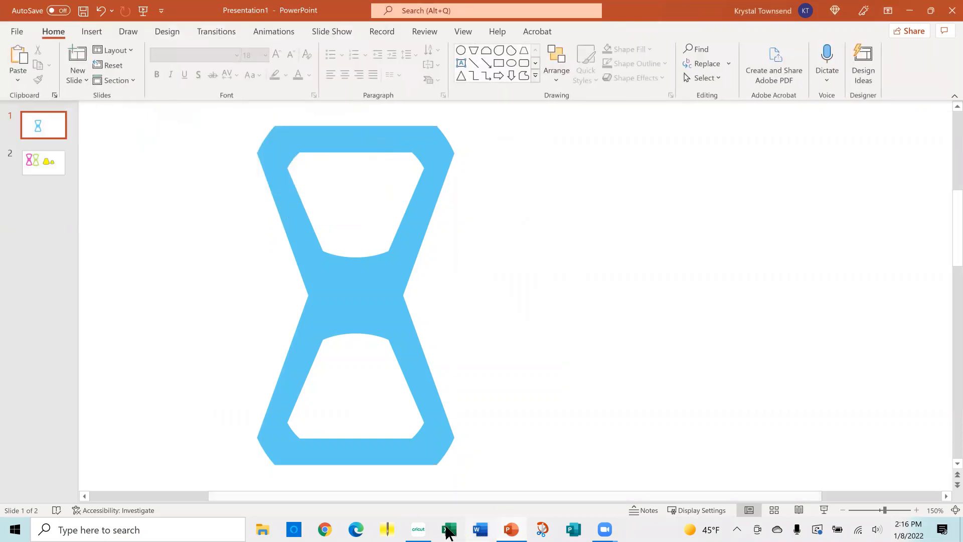
Switch to Cricut Design Space and upload the image Chain Blue SVG.svg from the Desktop.
{"action": "left_click", "coordinate": [420, 528]}
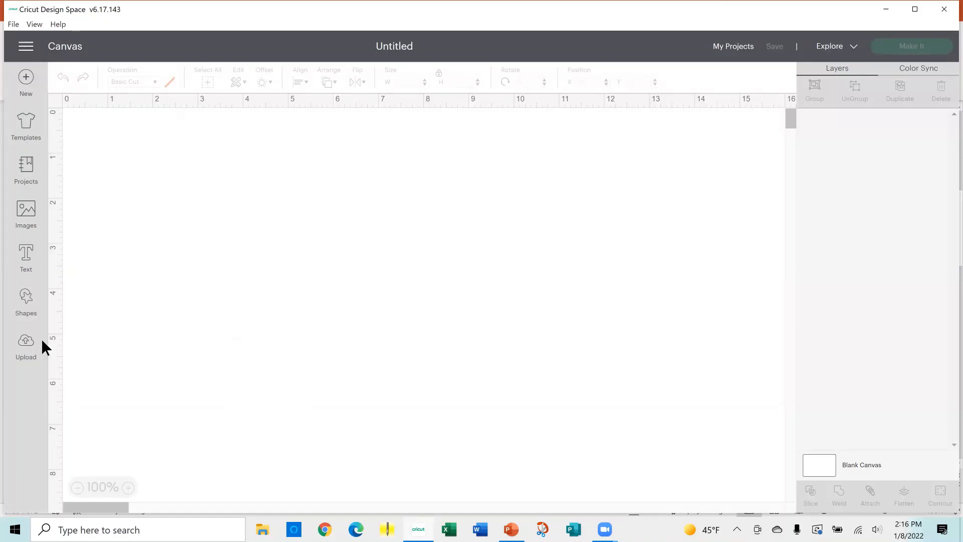
{"action": "left_click", "coordinate": [26, 346]}
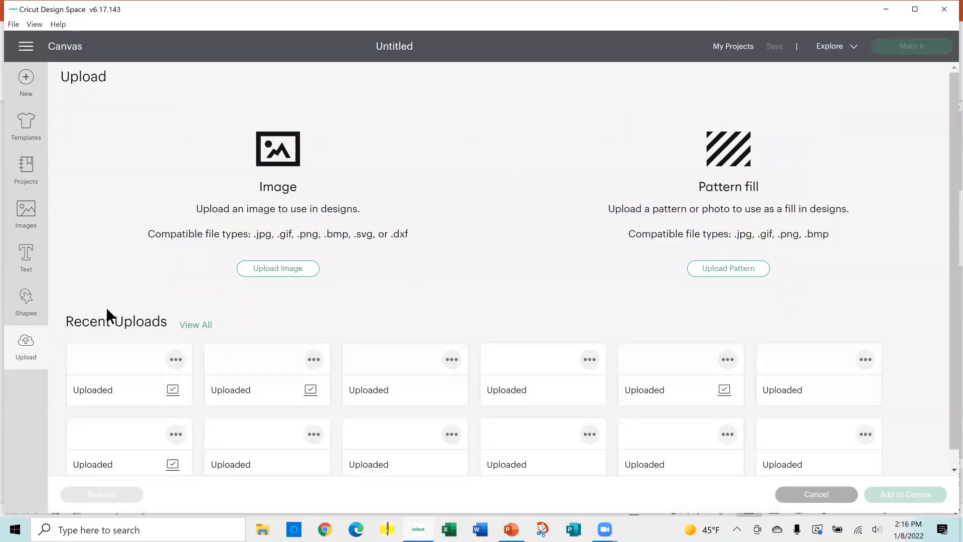
{"action": "left_click", "coordinate": [279, 270]}
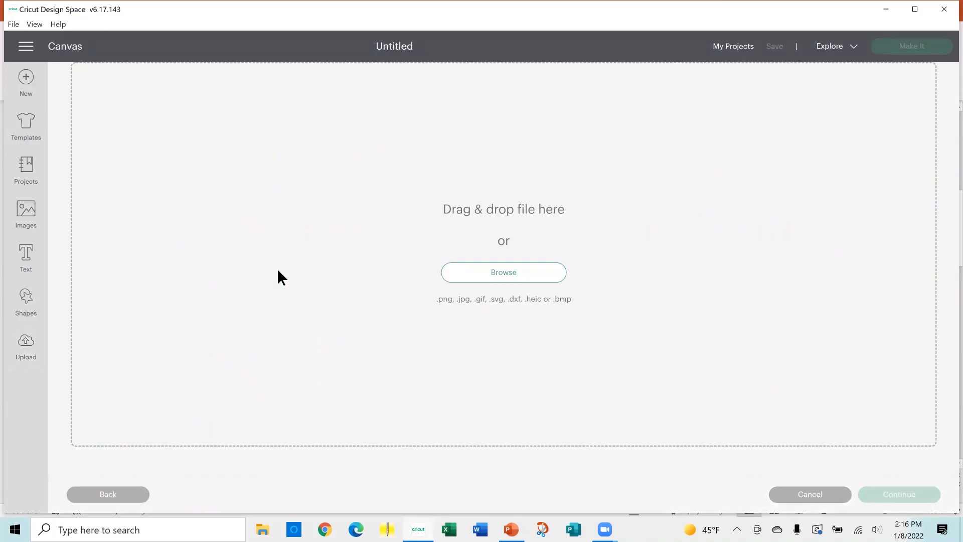
{"action": "left_click", "coordinate": [491, 275]}
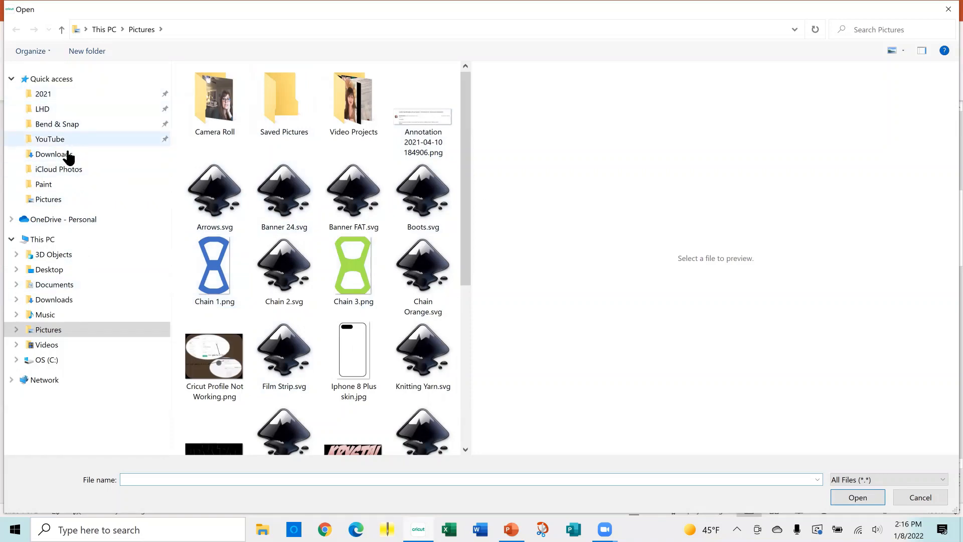
{"action": "left_click", "coordinate": [65, 269]}
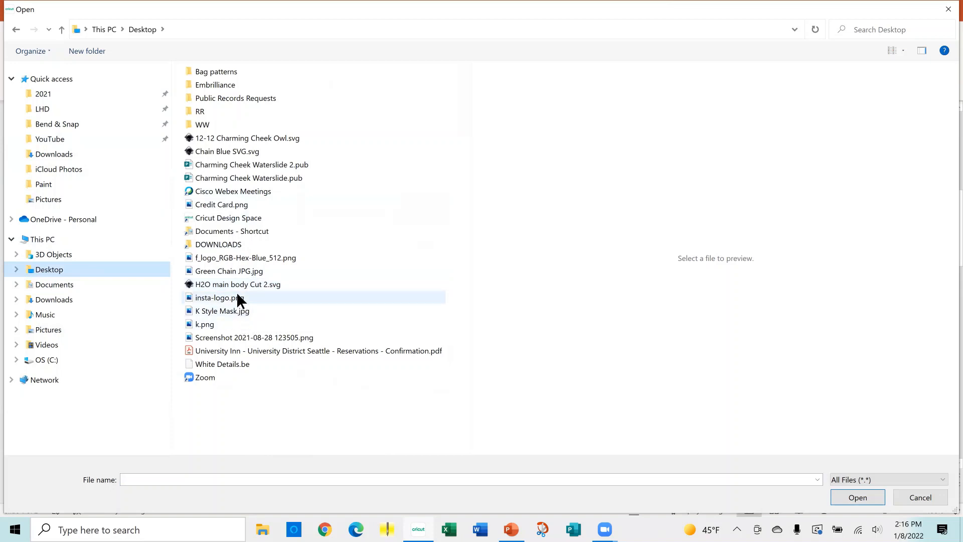
{"action": "left_click", "coordinate": [239, 152]}
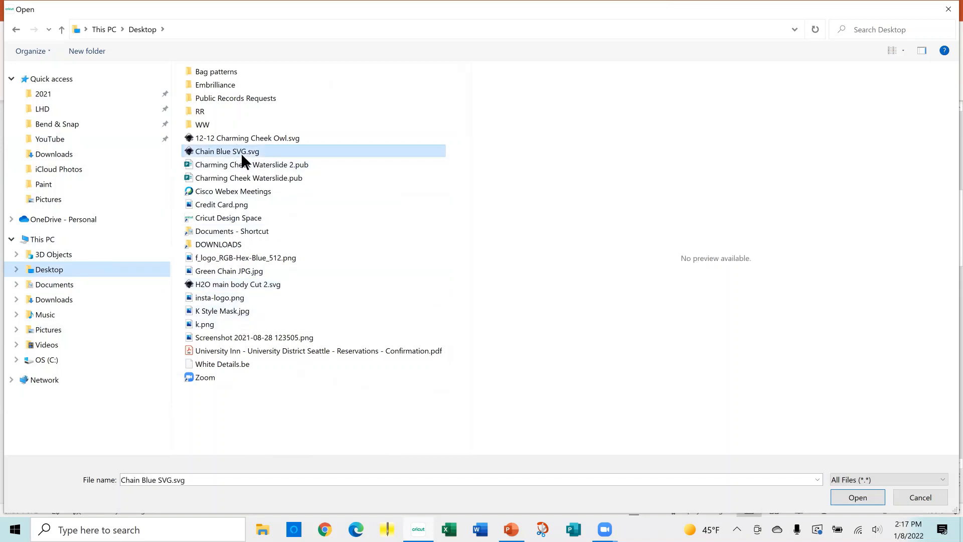
{"action": "double_click", "coordinate": [200, 150]}
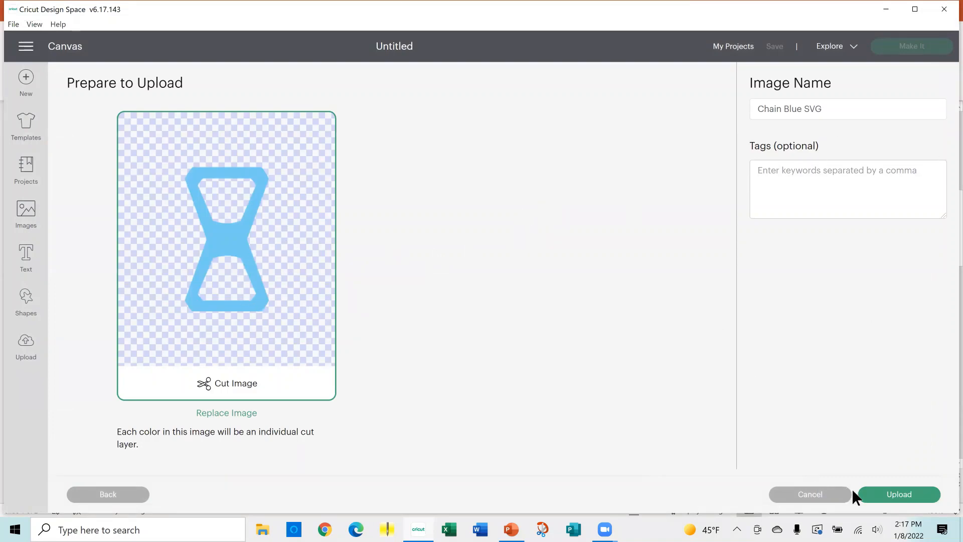
{"action": "left_click", "coordinate": [881, 494]}
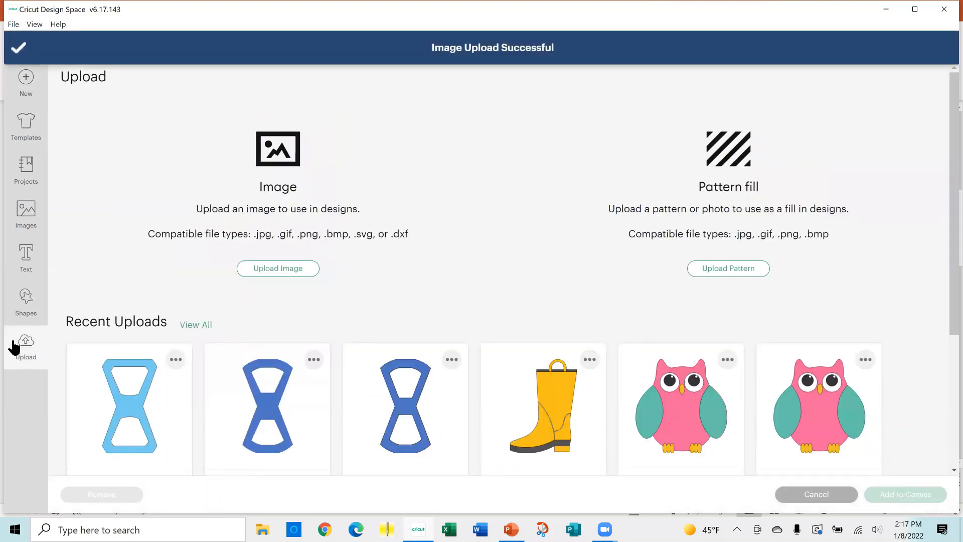
Load Green Chain JPG.jpg from the Desktop as a new image upload and set its image type to Simple.
{"action": "left_click", "coordinate": [25, 345]}
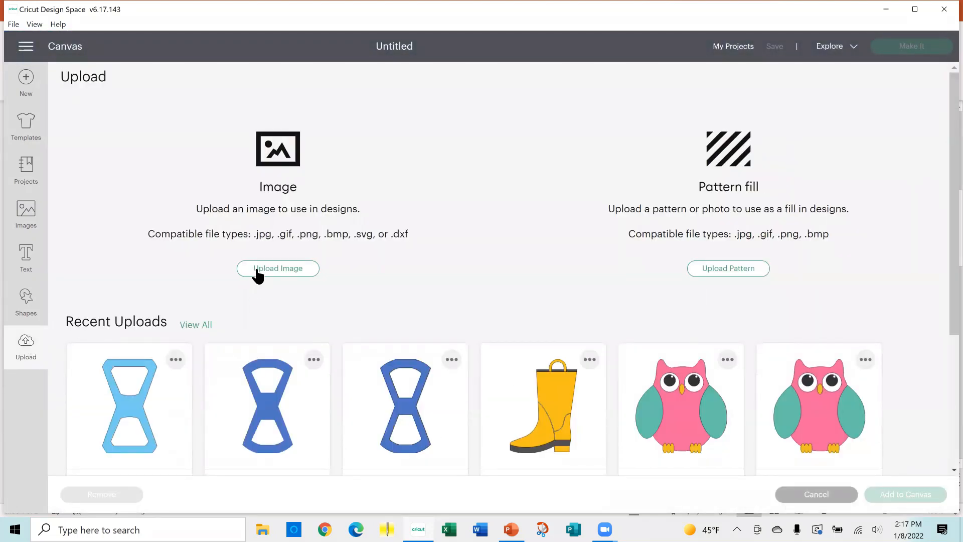
{"action": "left_click", "coordinate": [257, 274]}
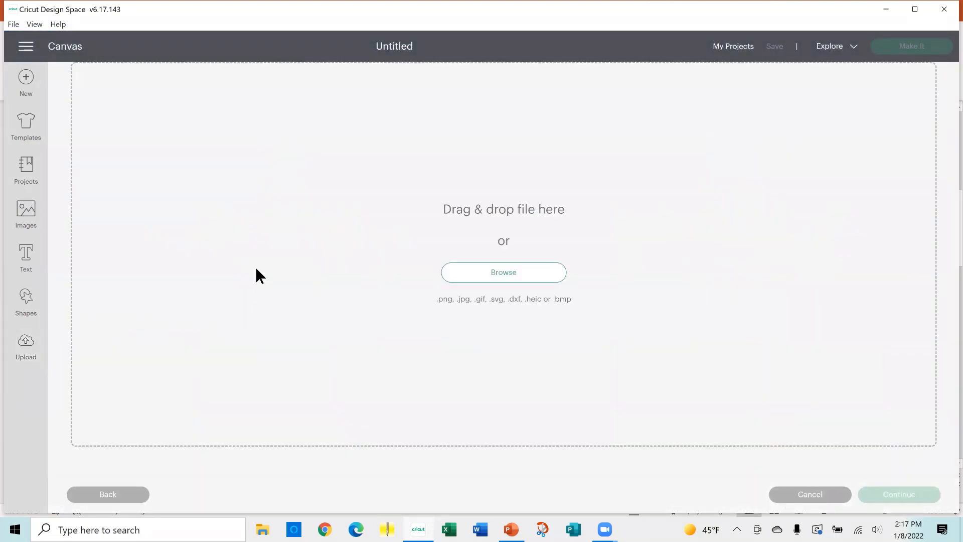
{"action": "left_click", "coordinate": [517, 277]}
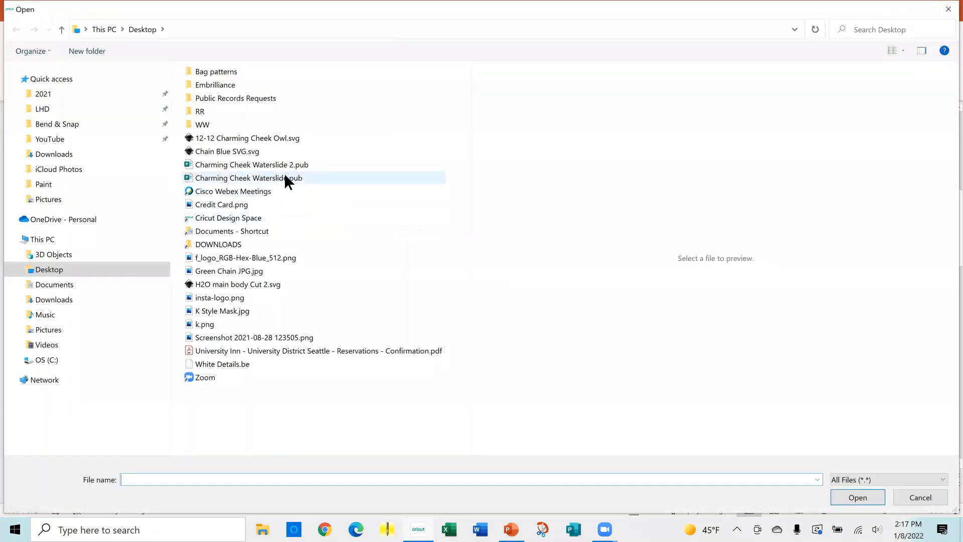
{"action": "left_click", "coordinate": [251, 272]}
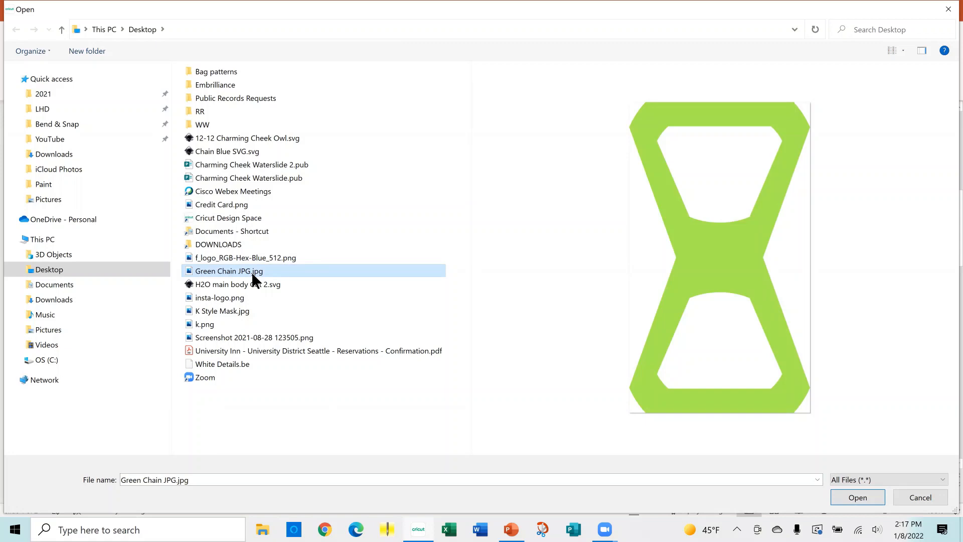
{"action": "double_click", "coordinate": [253, 273]}
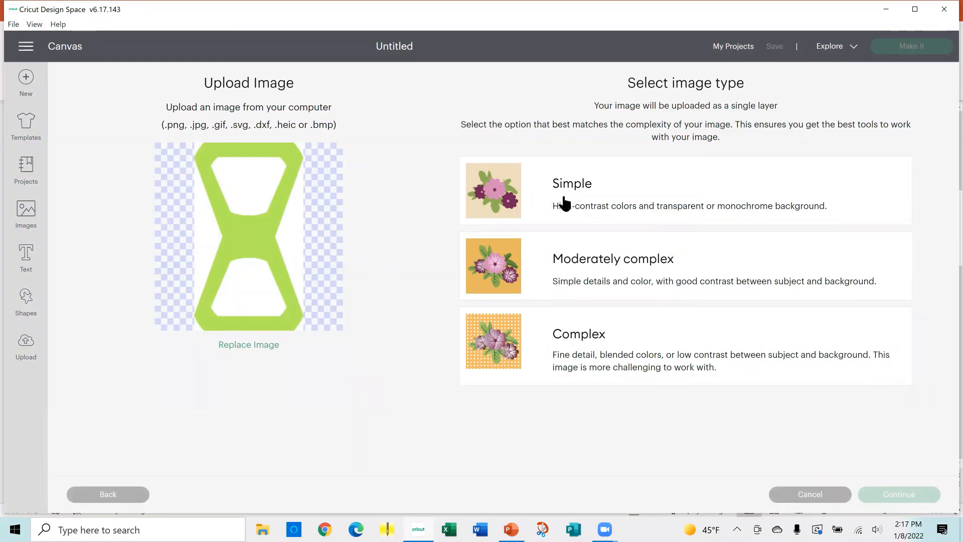
{"action": "left_click", "coordinate": [564, 203]}
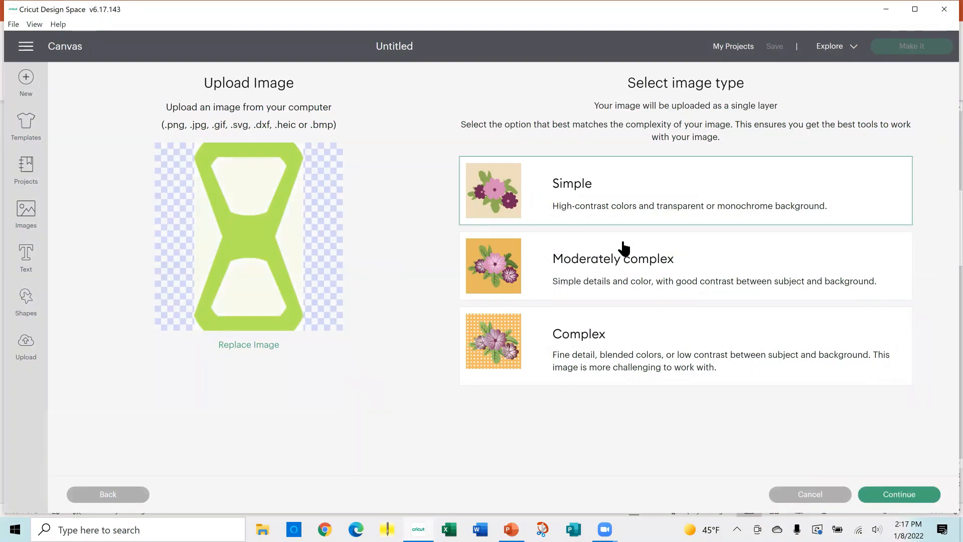
{"action": "left_click", "coordinate": [888, 496]}
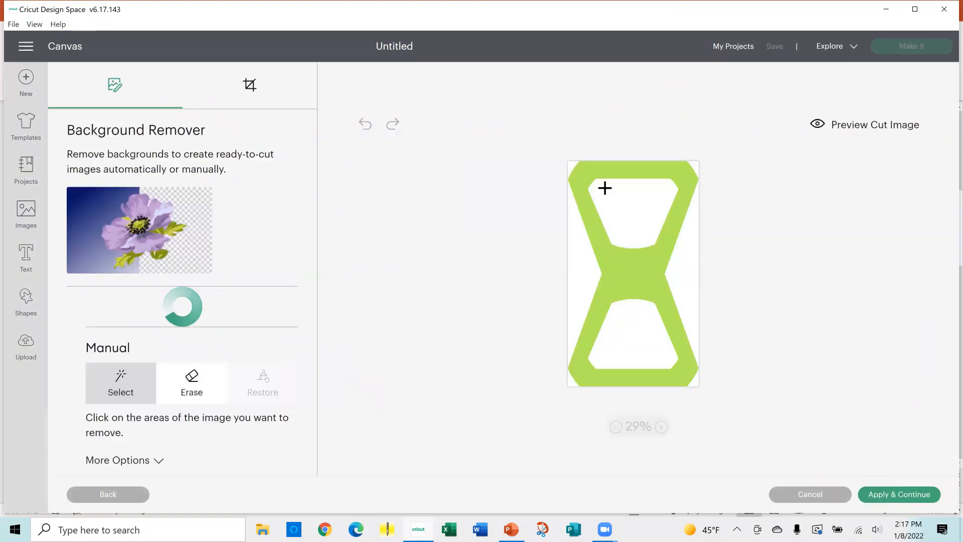
Remove the white background inside both openings and along both sides of the green bow.
{"action": "left_click", "coordinate": [631, 203]}
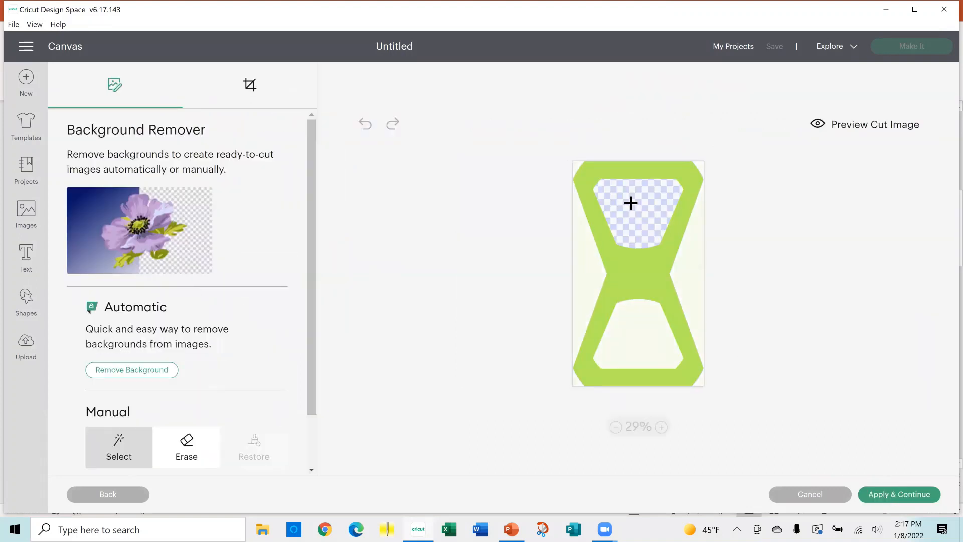
{"action": "left_click", "coordinate": [586, 266]}
{"action": "left_click", "coordinate": [637, 341]}
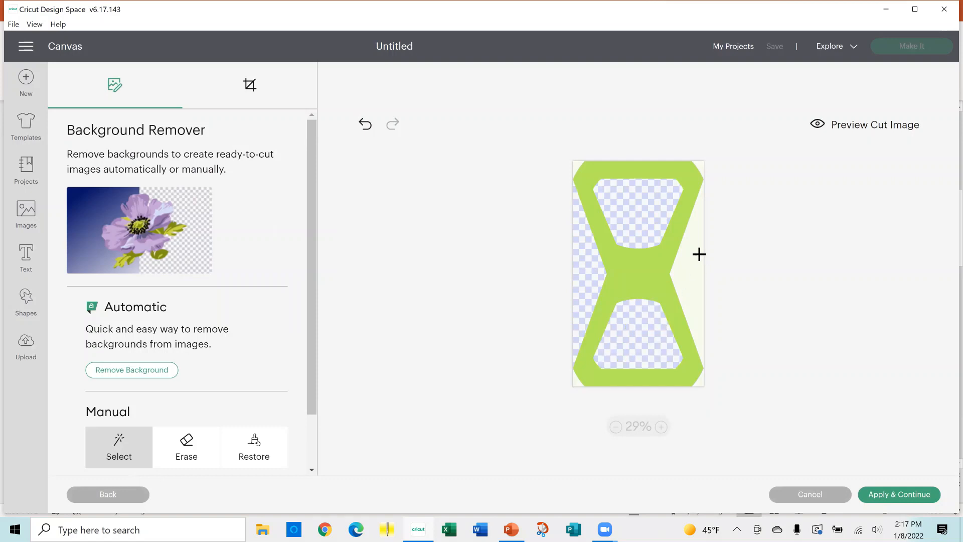
{"action": "left_click", "coordinate": [694, 252]}
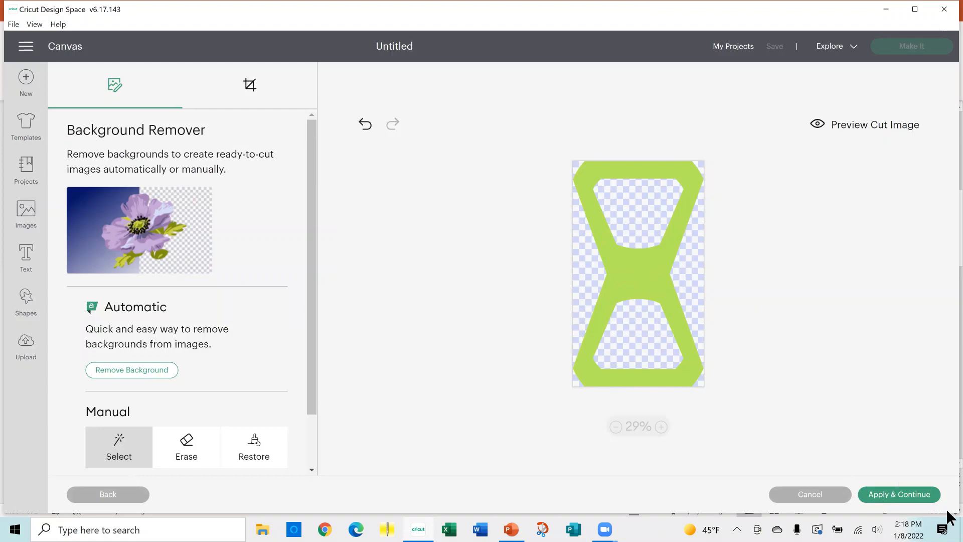
Apply the background removal and upload the green bow as a Cut Image.
{"action": "left_click", "coordinate": [919, 504]}
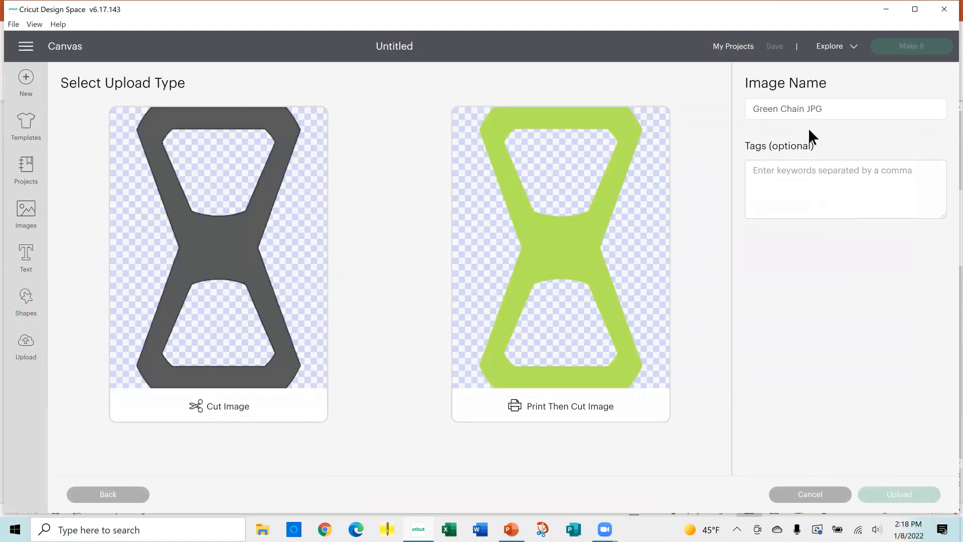
{"action": "left_click", "coordinate": [257, 287]}
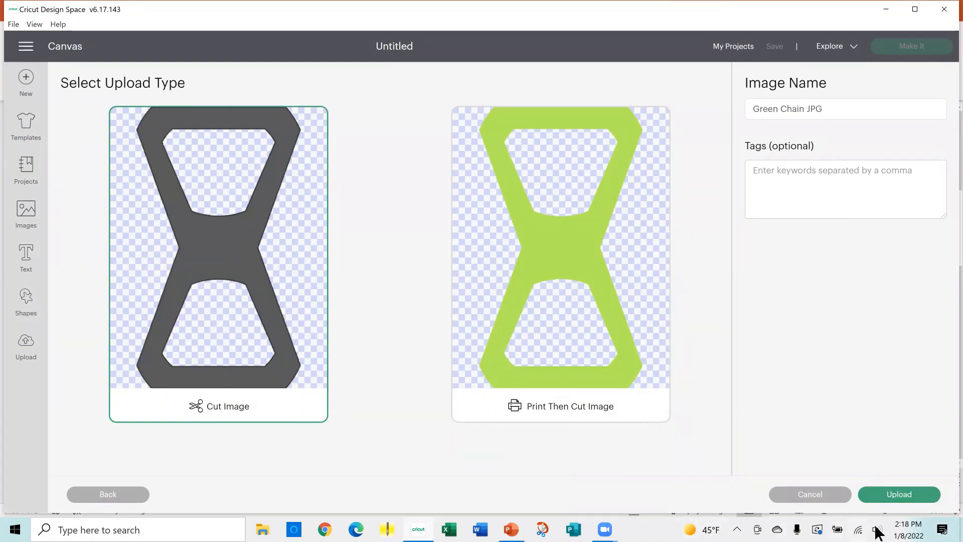
{"action": "left_click", "coordinate": [890, 496]}
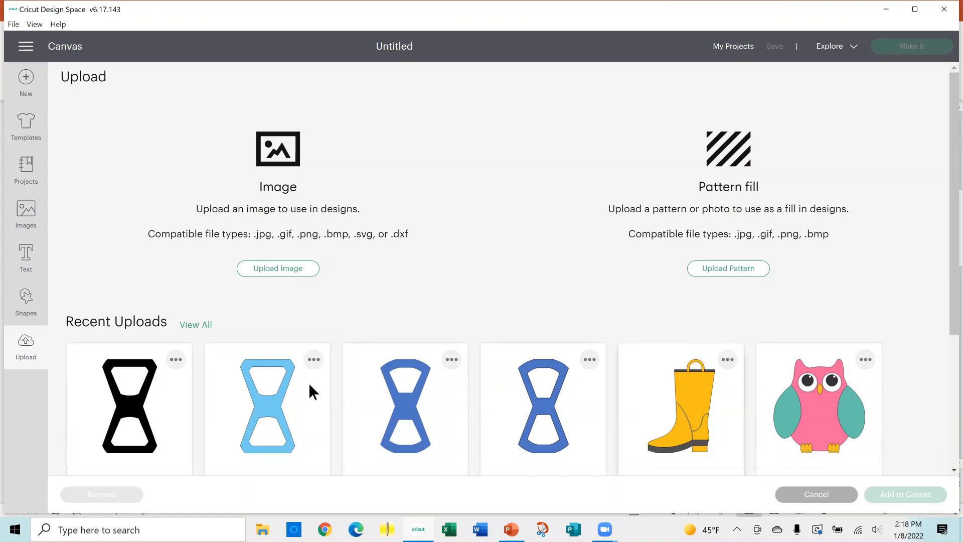
Add the uploaded light blue bow to the canvas and resize it, with proportions unlocked, to 1 inch wide and 1.5 inches high.
{"action": "left_click", "coordinate": [285, 420]}
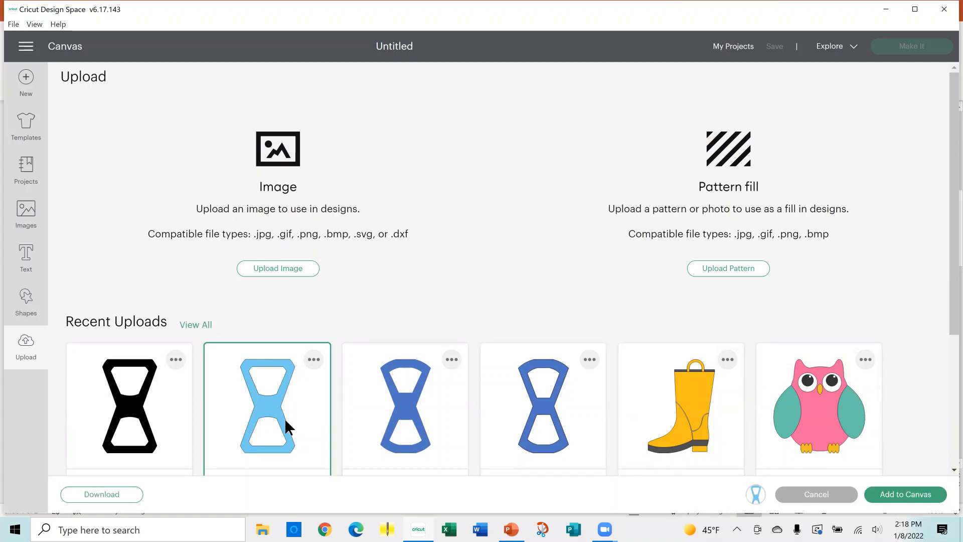
{"action": "left_click", "coordinate": [905, 494]}
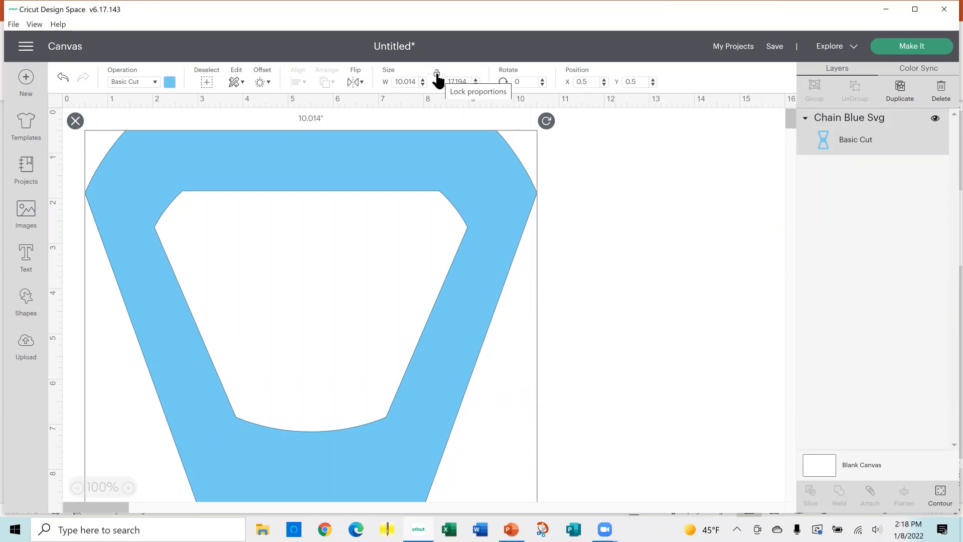
{"action": "left_click", "coordinate": [410, 86]}
{"action": "left_click", "coordinate": [410, 81]}
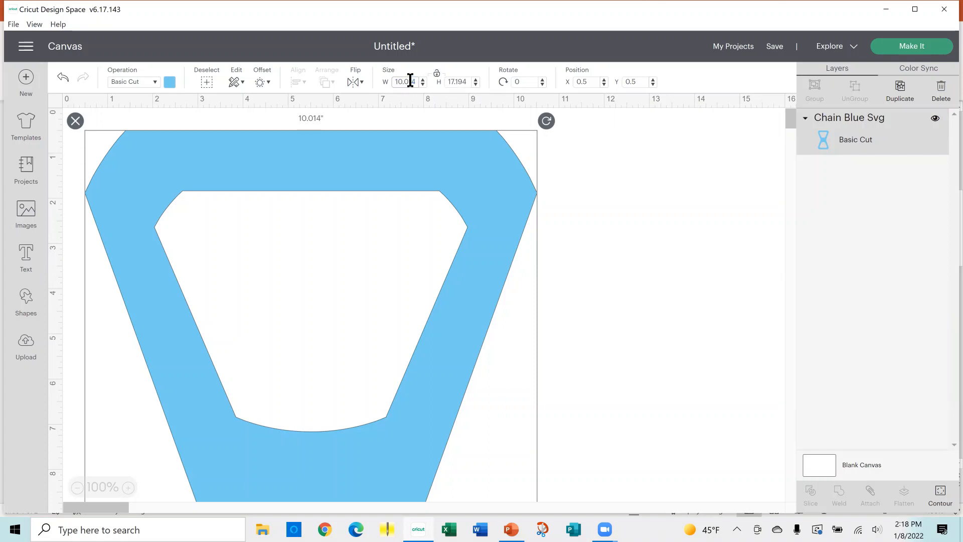
{"action": "double_click", "coordinate": [411, 81]}
{"action": "type", "text": "1"}
{"action": "key", "text": "Tab"}
{"action": "type", "text": "1"}
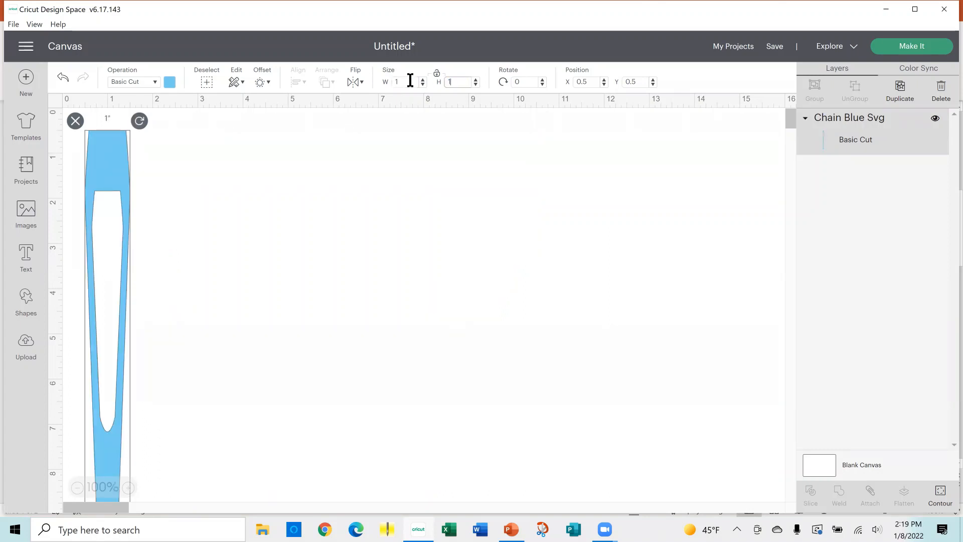
{"action": "type", "text": ".5"}
{"action": "key", "text": "Tab"}
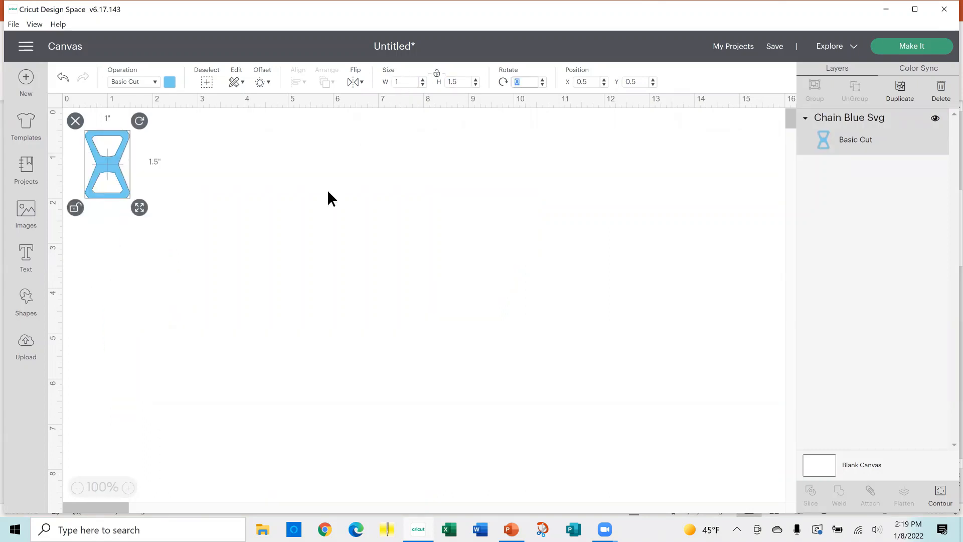
Duplicate the resized blue bow ten times on the canvas.
{"action": "left_click", "coordinate": [297, 229]}
{"action": "left_click", "coordinate": [123, 178]}
{"action": "left_click", "coordinate": [901, 90]}
{"action": "left_click", "coordinate": [902, 91]}
{"action": "left_click", "coordinate": [903, 91]}
{"action": "left_click", "coordinate": [904, 92]}
{"action": "left_click", "coordinate": [904, 92]}
{"action": "left_click", "coordinate": [904, 92]}
{"action": "left_click", "coordinate": [904, 92]}
{"action": "left_click", "coordinate": [904, 92]}
{"action": "left_click", "coordinate": [904, 92]}
{"action": "left_click", "coordinate": [905, 92]}
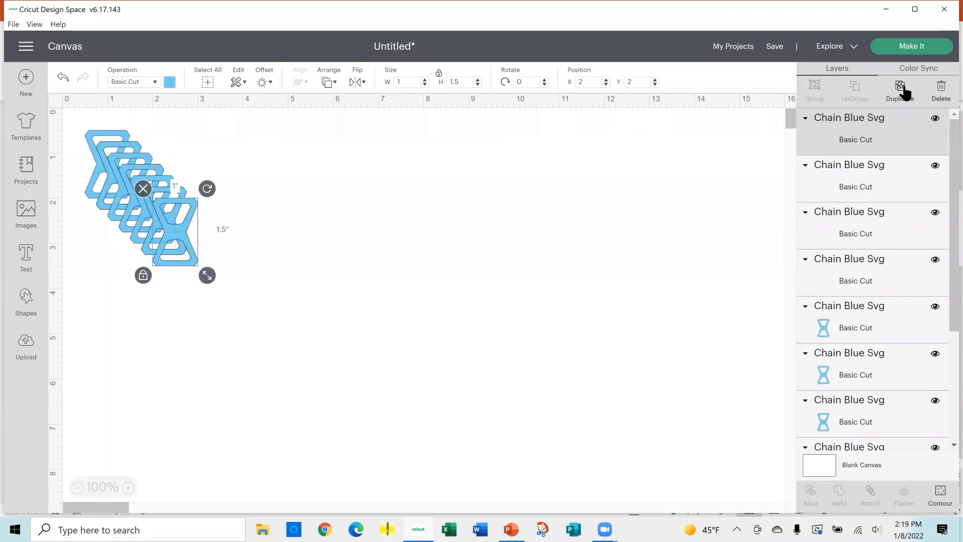
{"action": "left_click", "coordinate": [524, 251]}
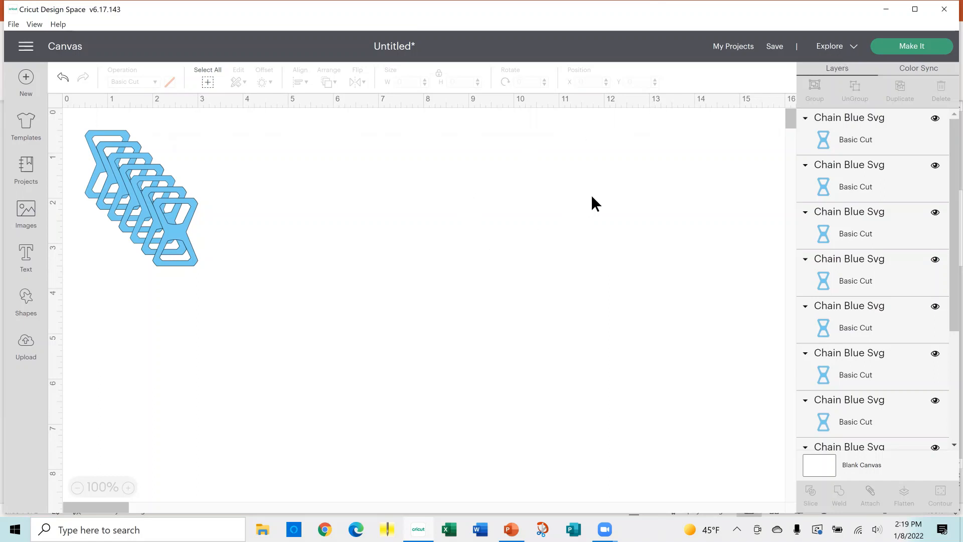
Send the bow shapes to the cutting mat and set the base material to Denim, Bonded.
{"action": "left_click", "coordinate": [898, 45]}
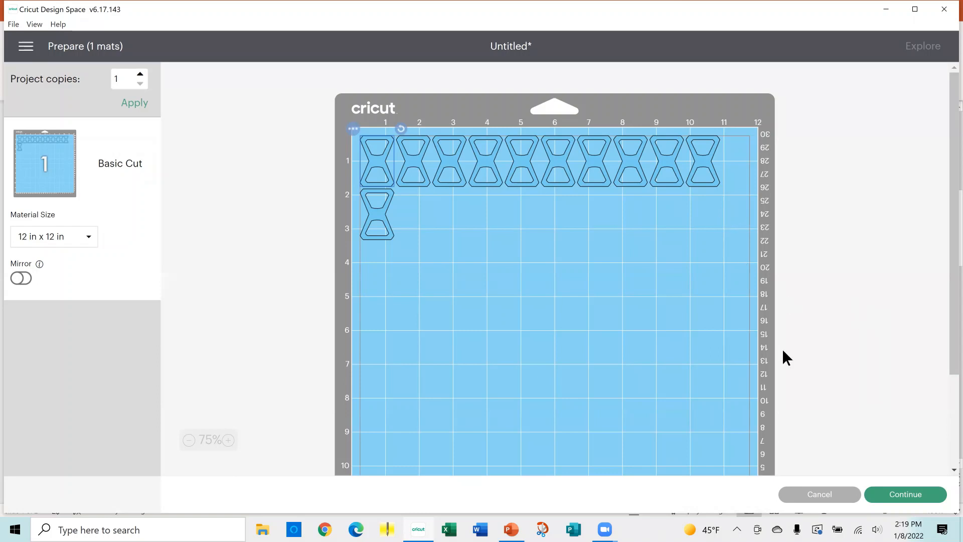
{"action": "left_click", "coordinate": [891, 497]}
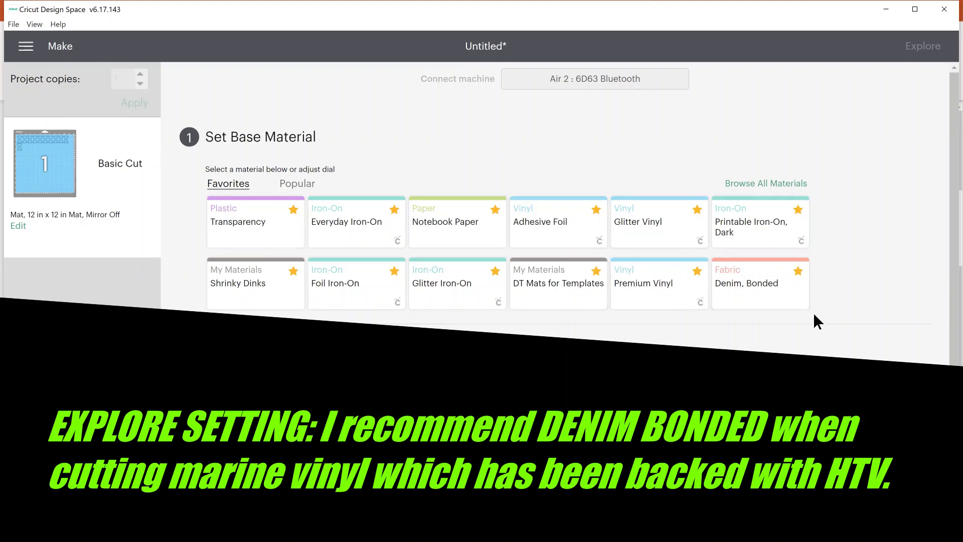
{"action": "left_click", "coordinate": [764, 296]}
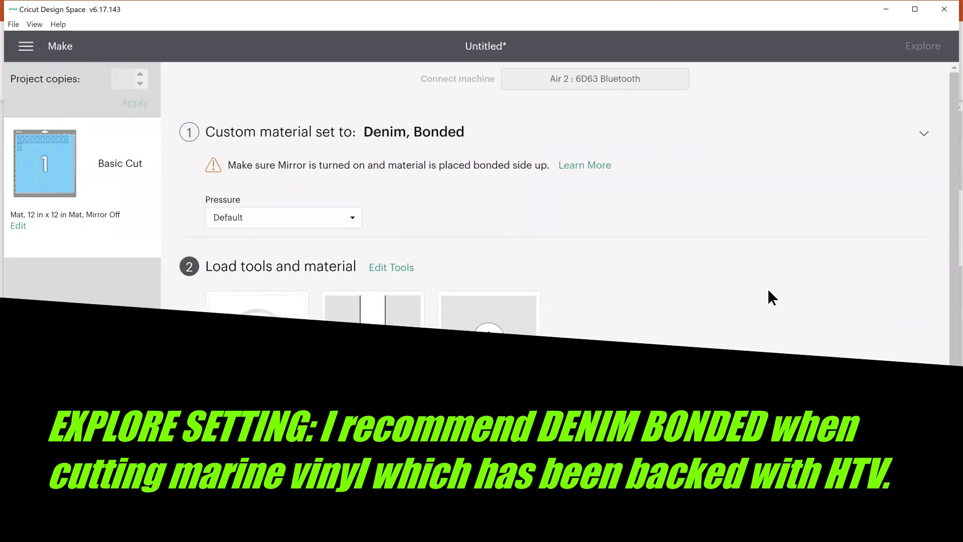